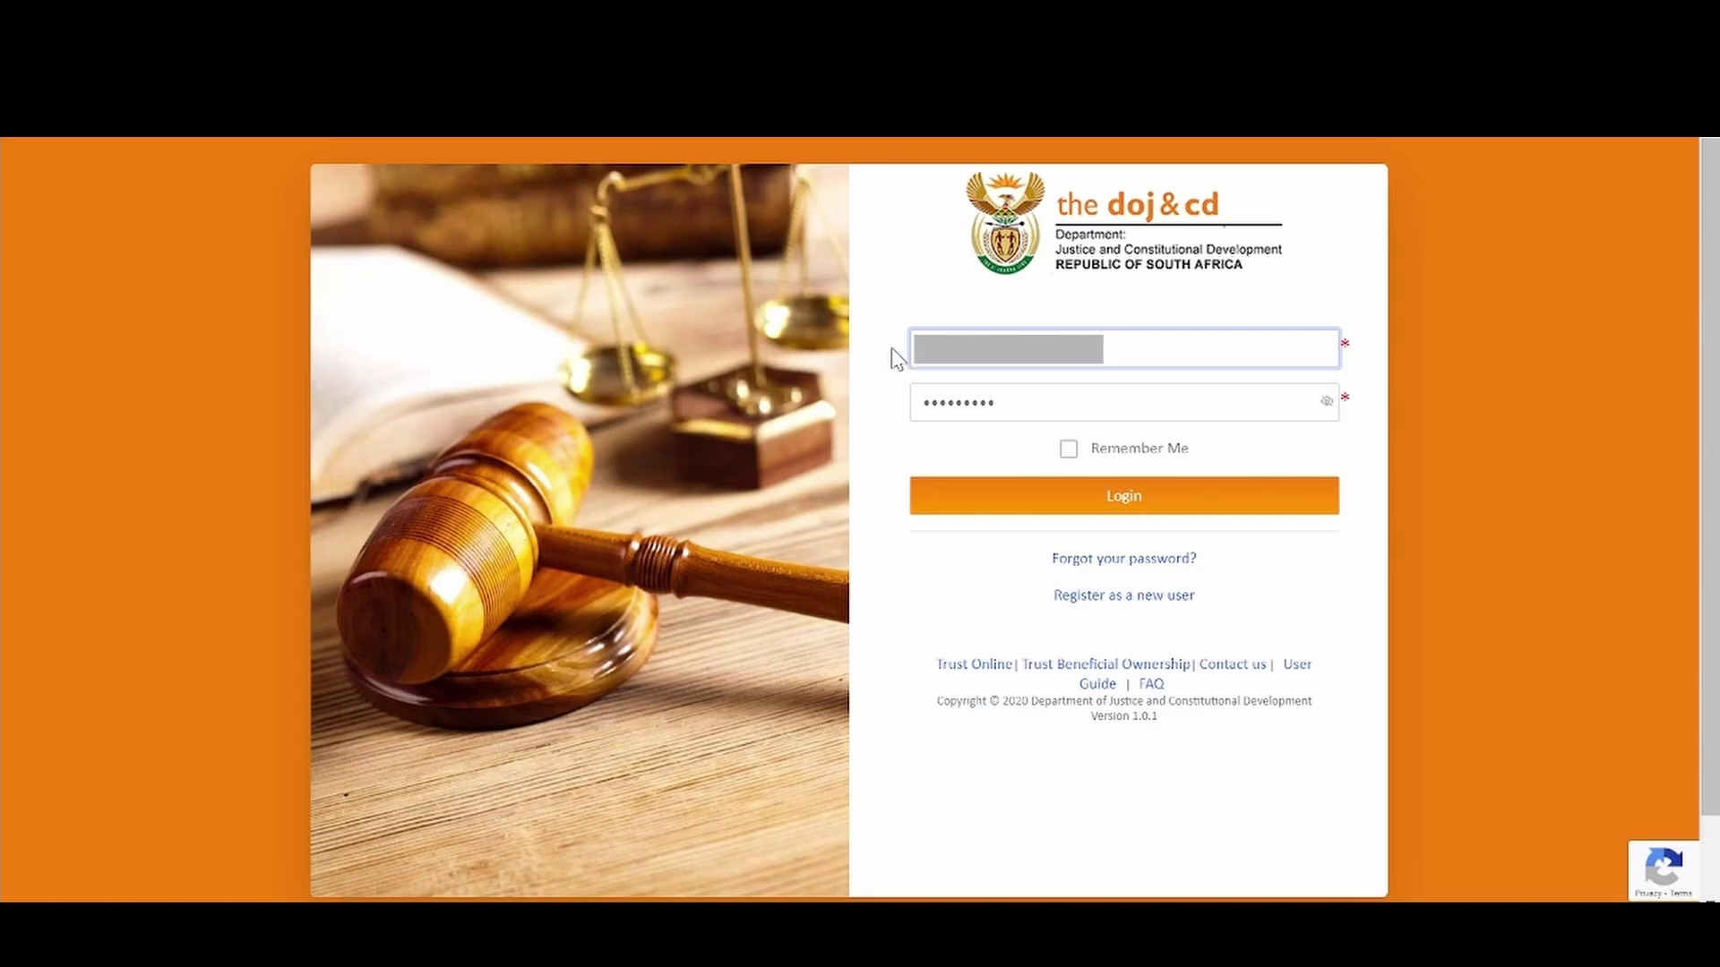
Sign in to DOJ&CD Online Services with the pre-filled username and password.
drag(1053, 399, 902, 408)
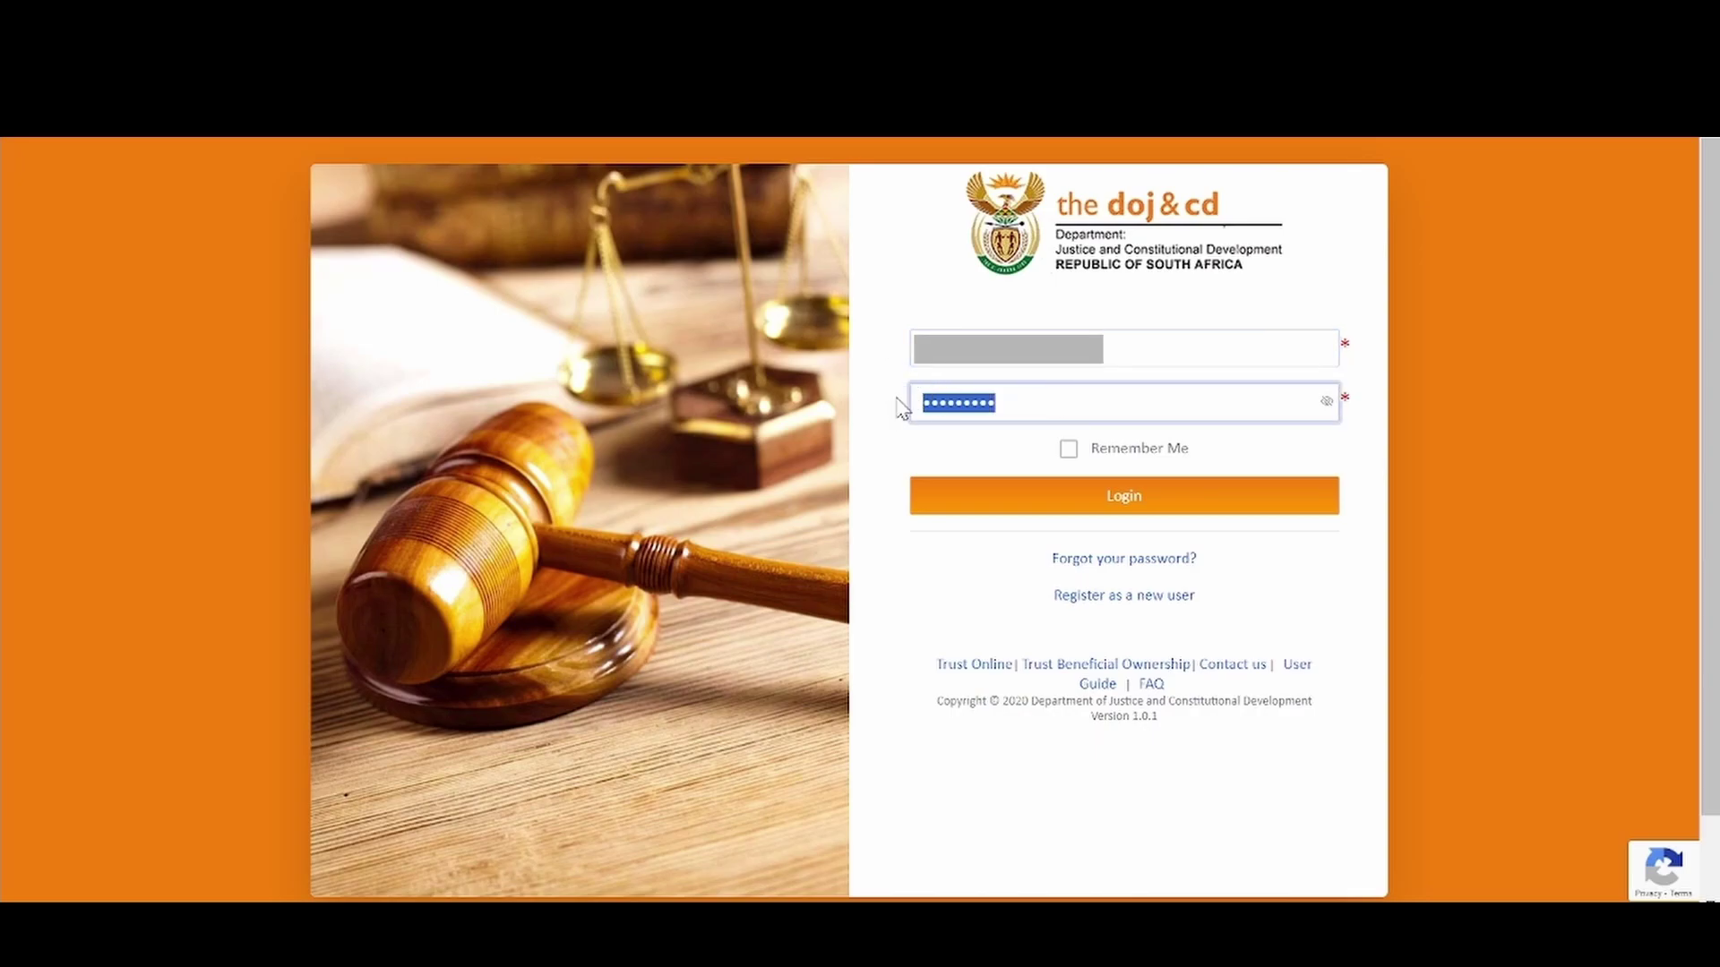
click(1061, 408)
click(1042, 495)
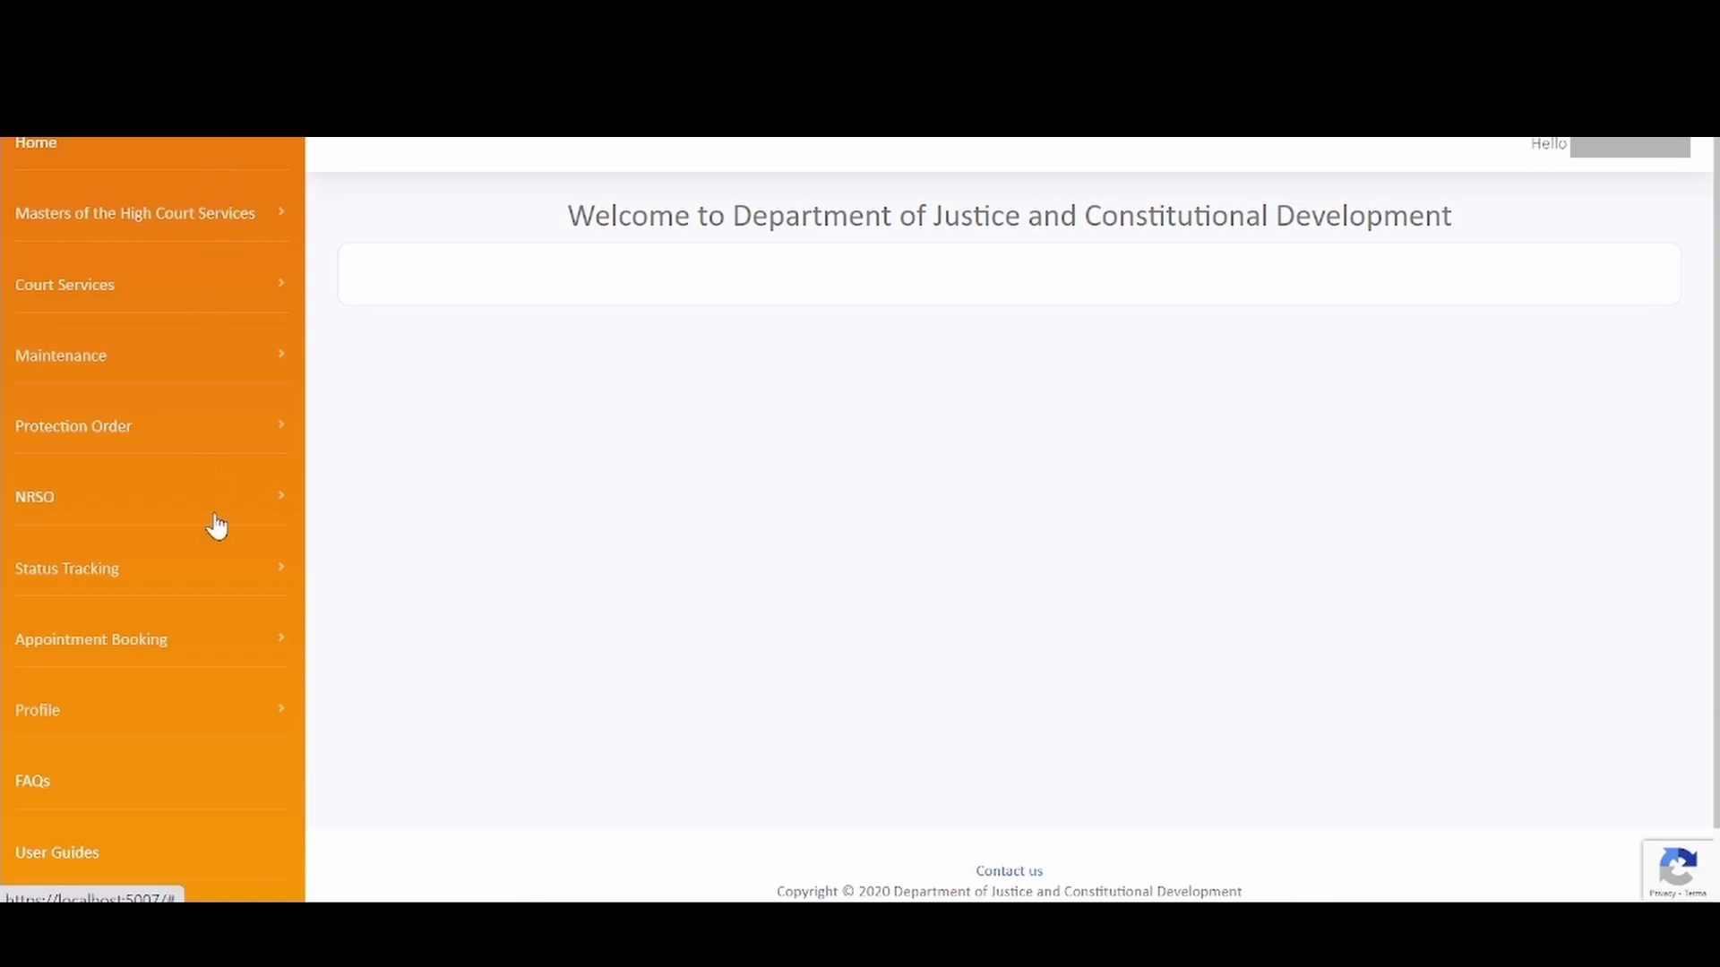
Open Appointment Booking from the side menu's Appointment Booking section.
click(270, 645)
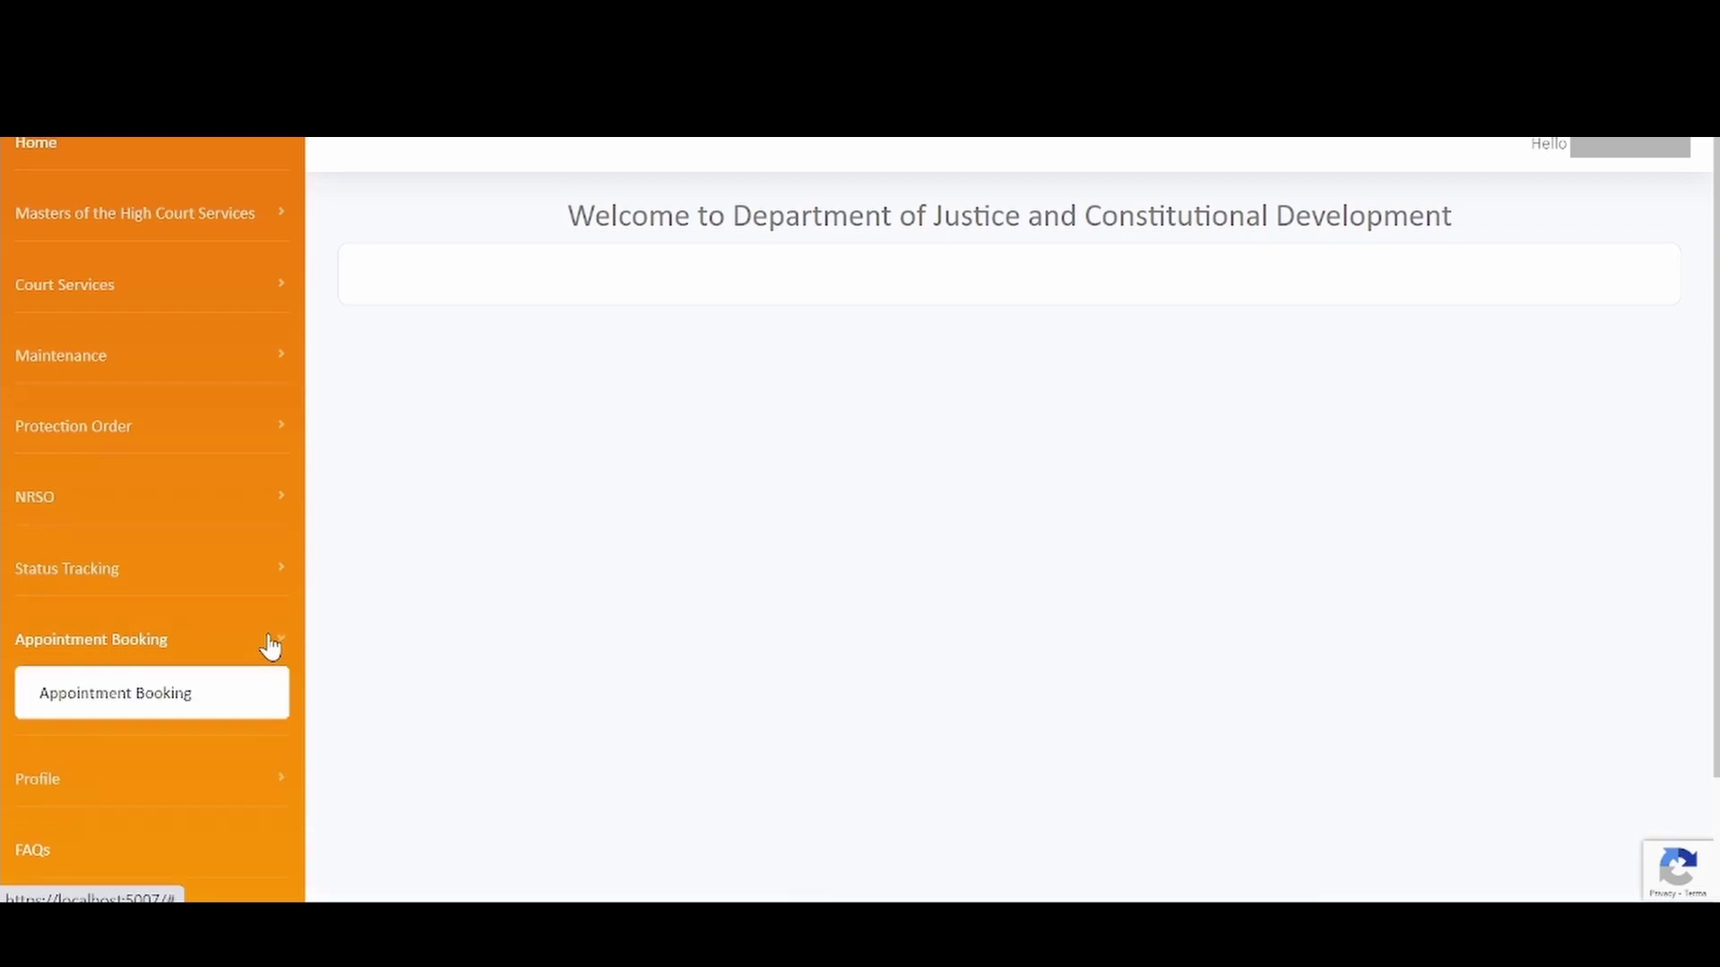
click(219, 697)
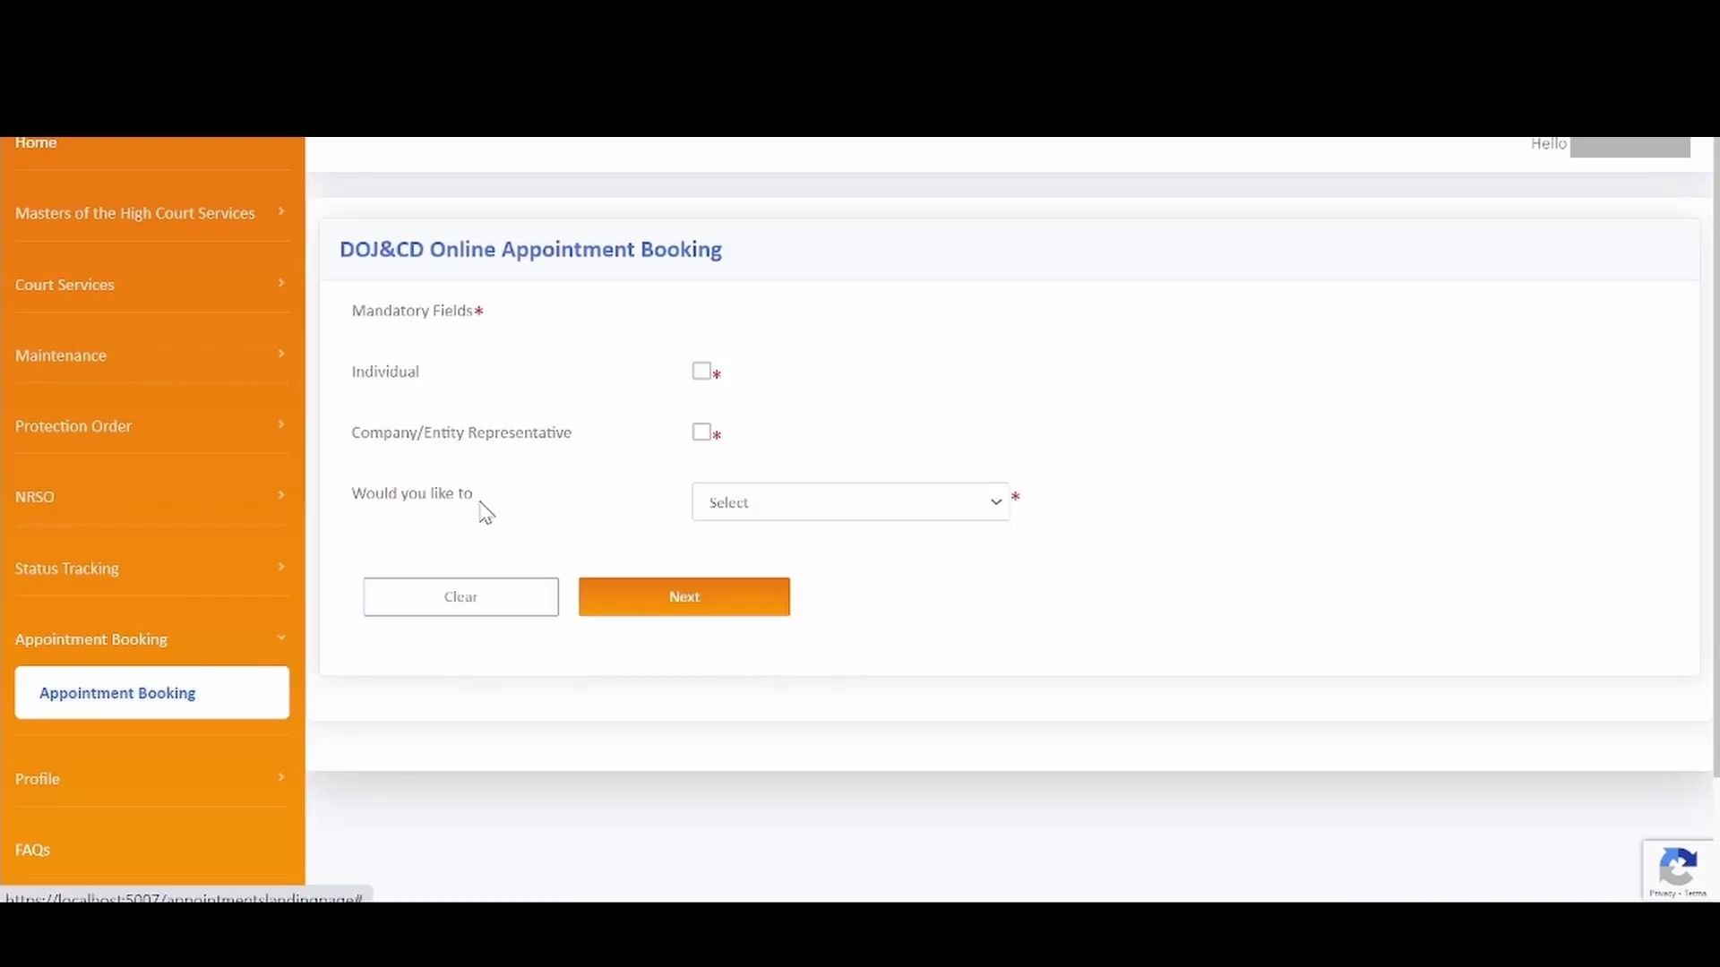
Book as an Individual choosing Make a New Appointment, and continue to individual information.
click(703, 385)
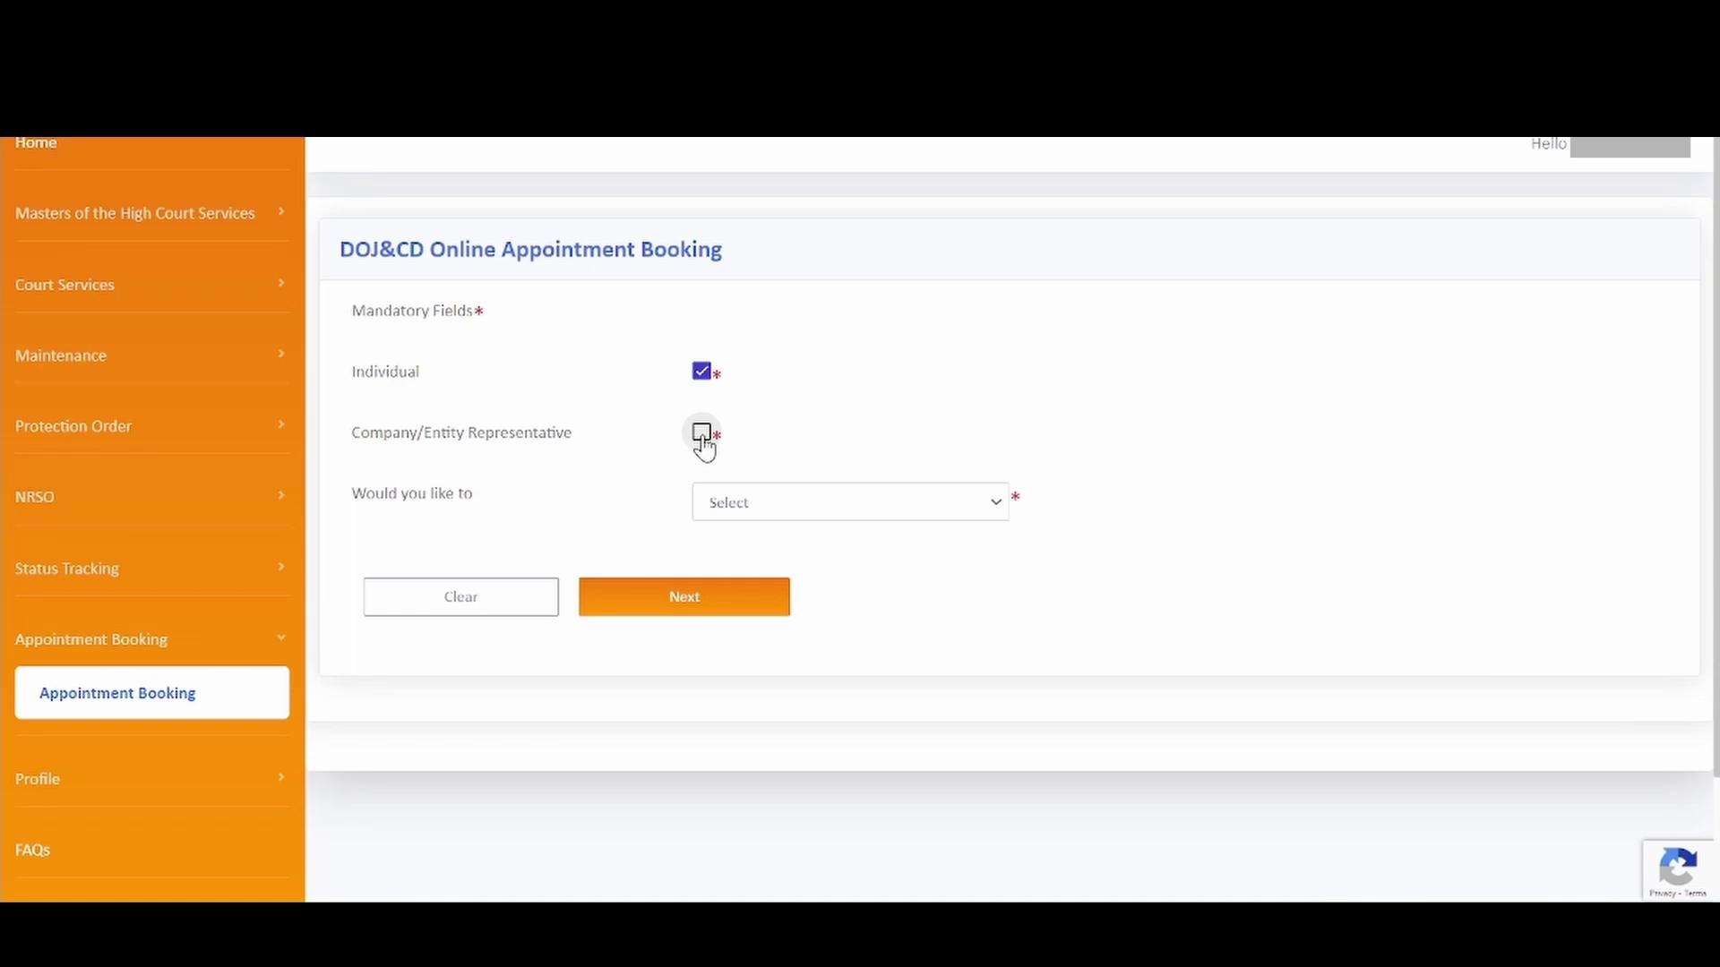
click(785, 500)
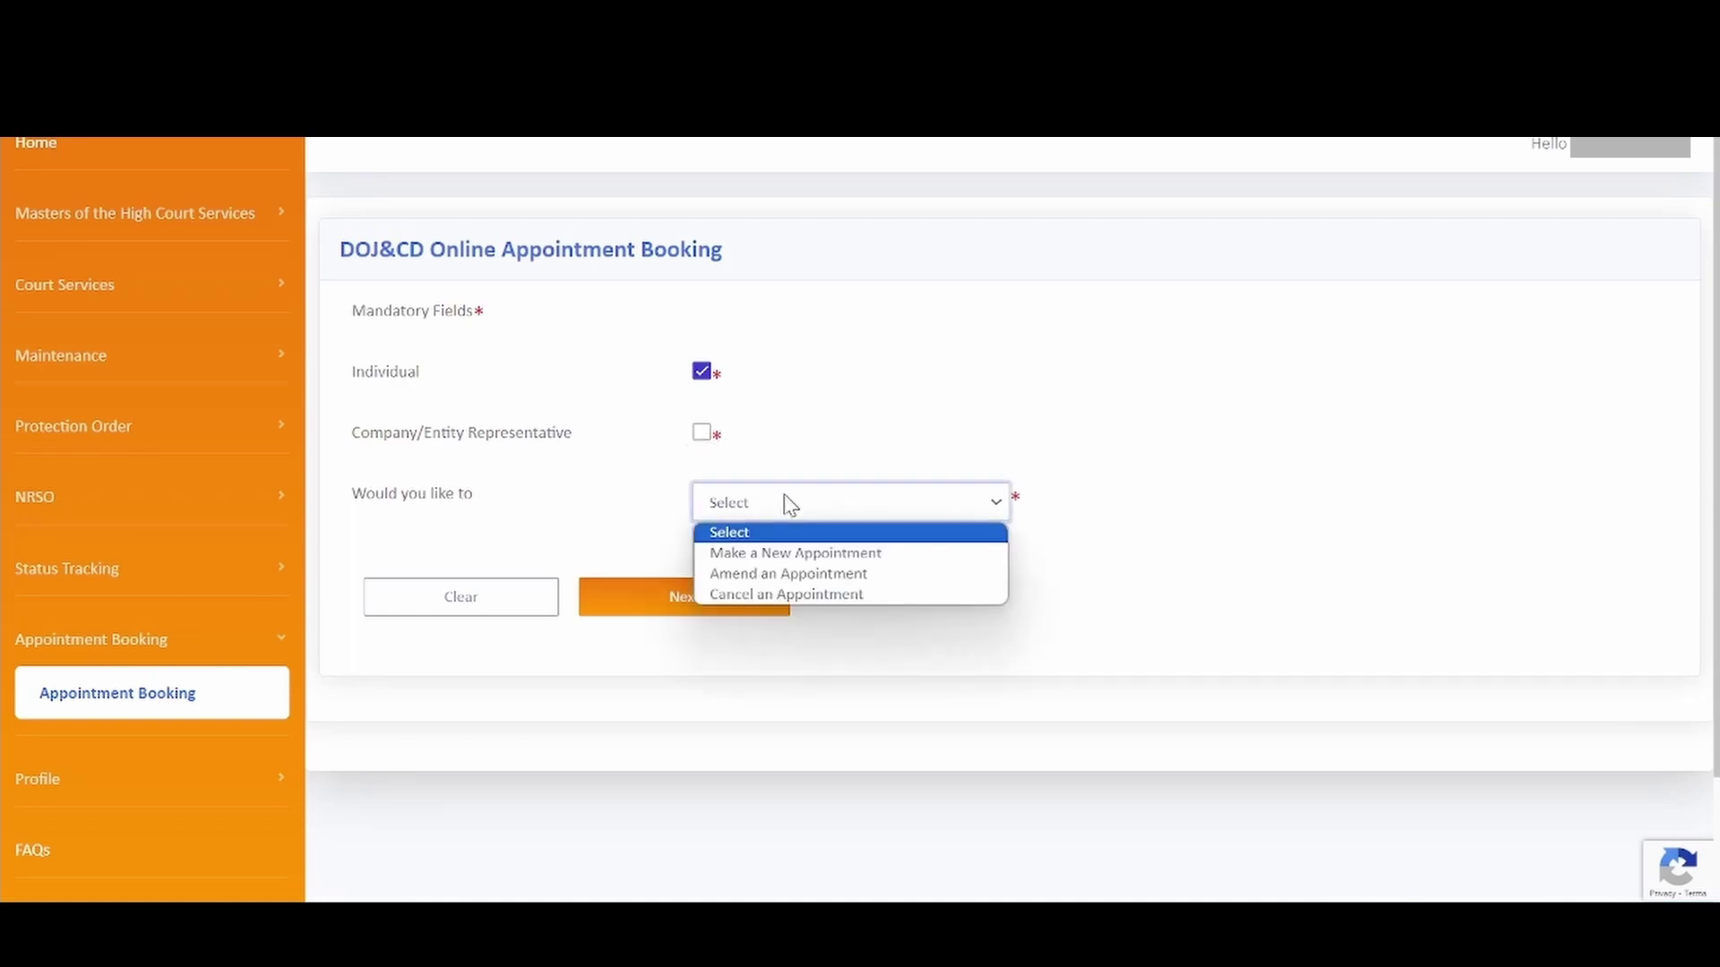
click(914, 554)
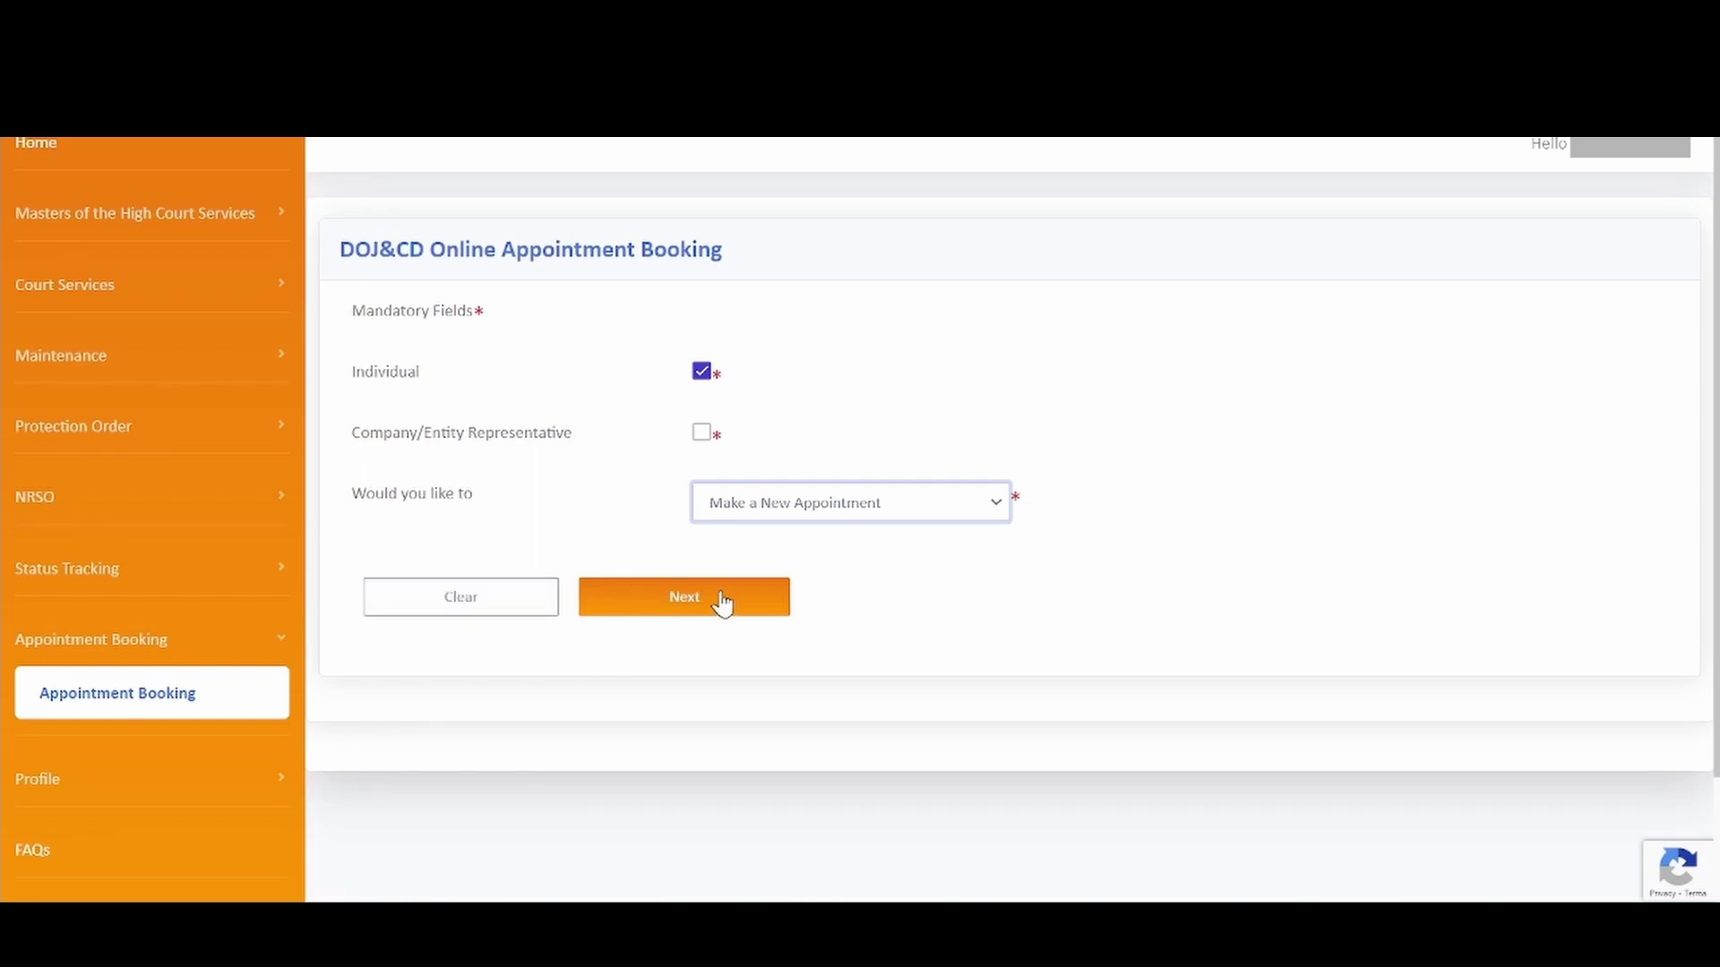
click(721, 603)
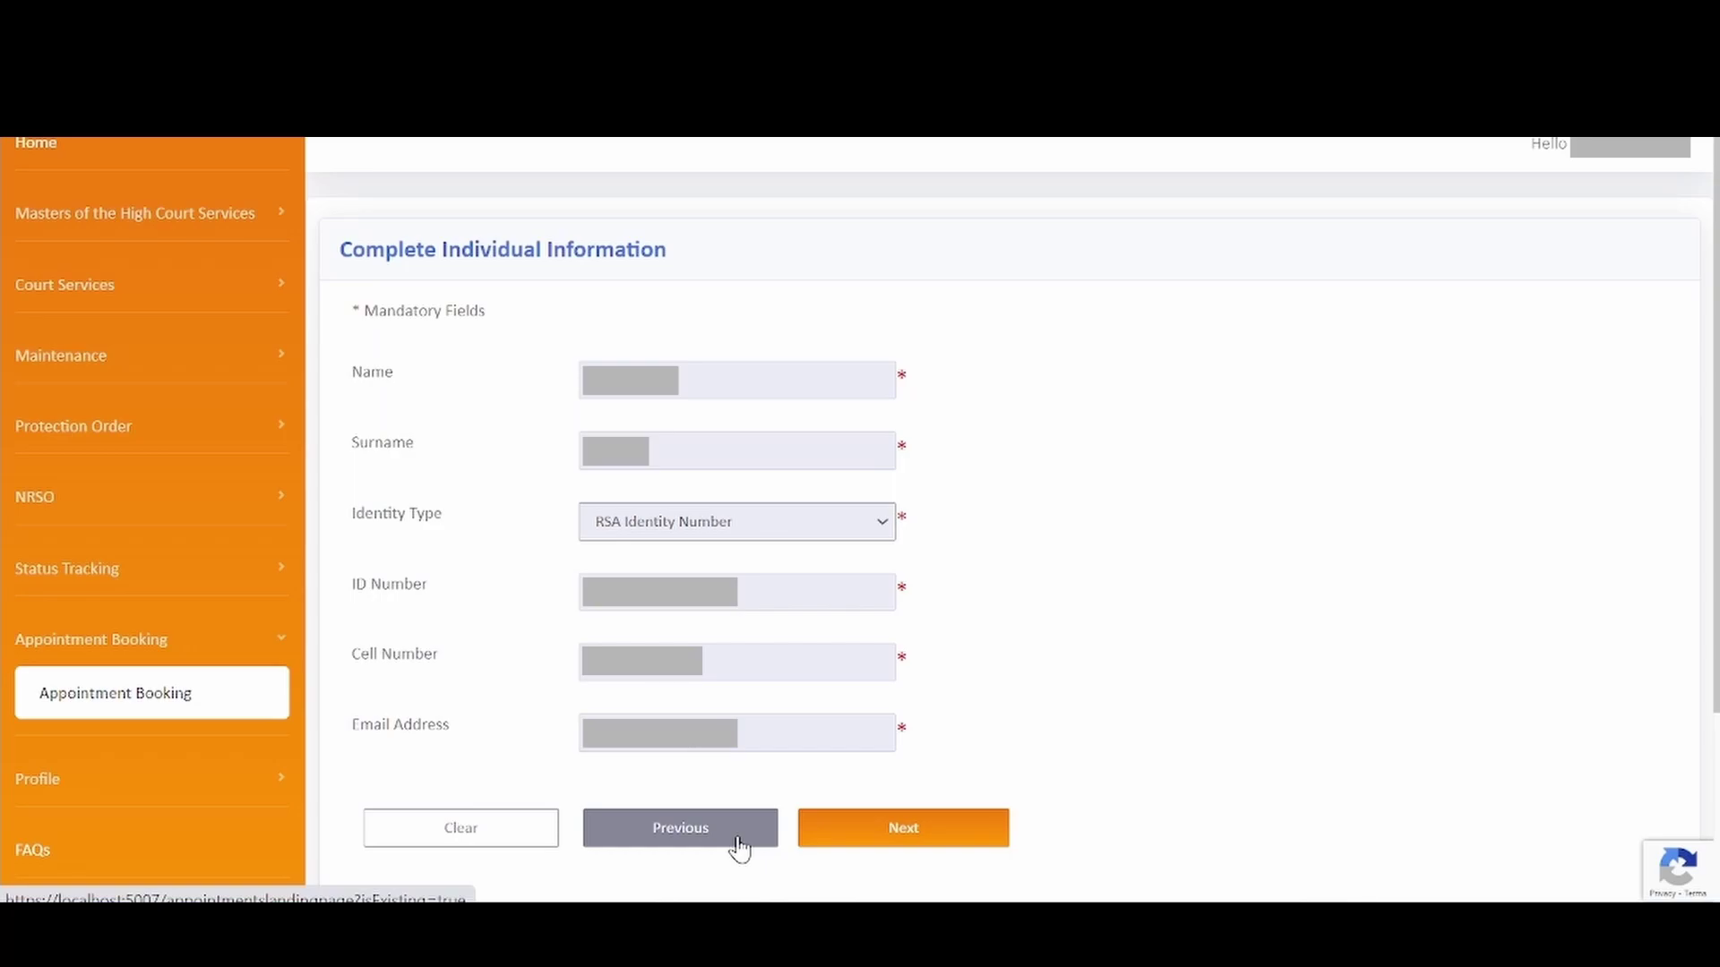
Accept the pre-filled individual information and continue to booking details.
click(970, 839)
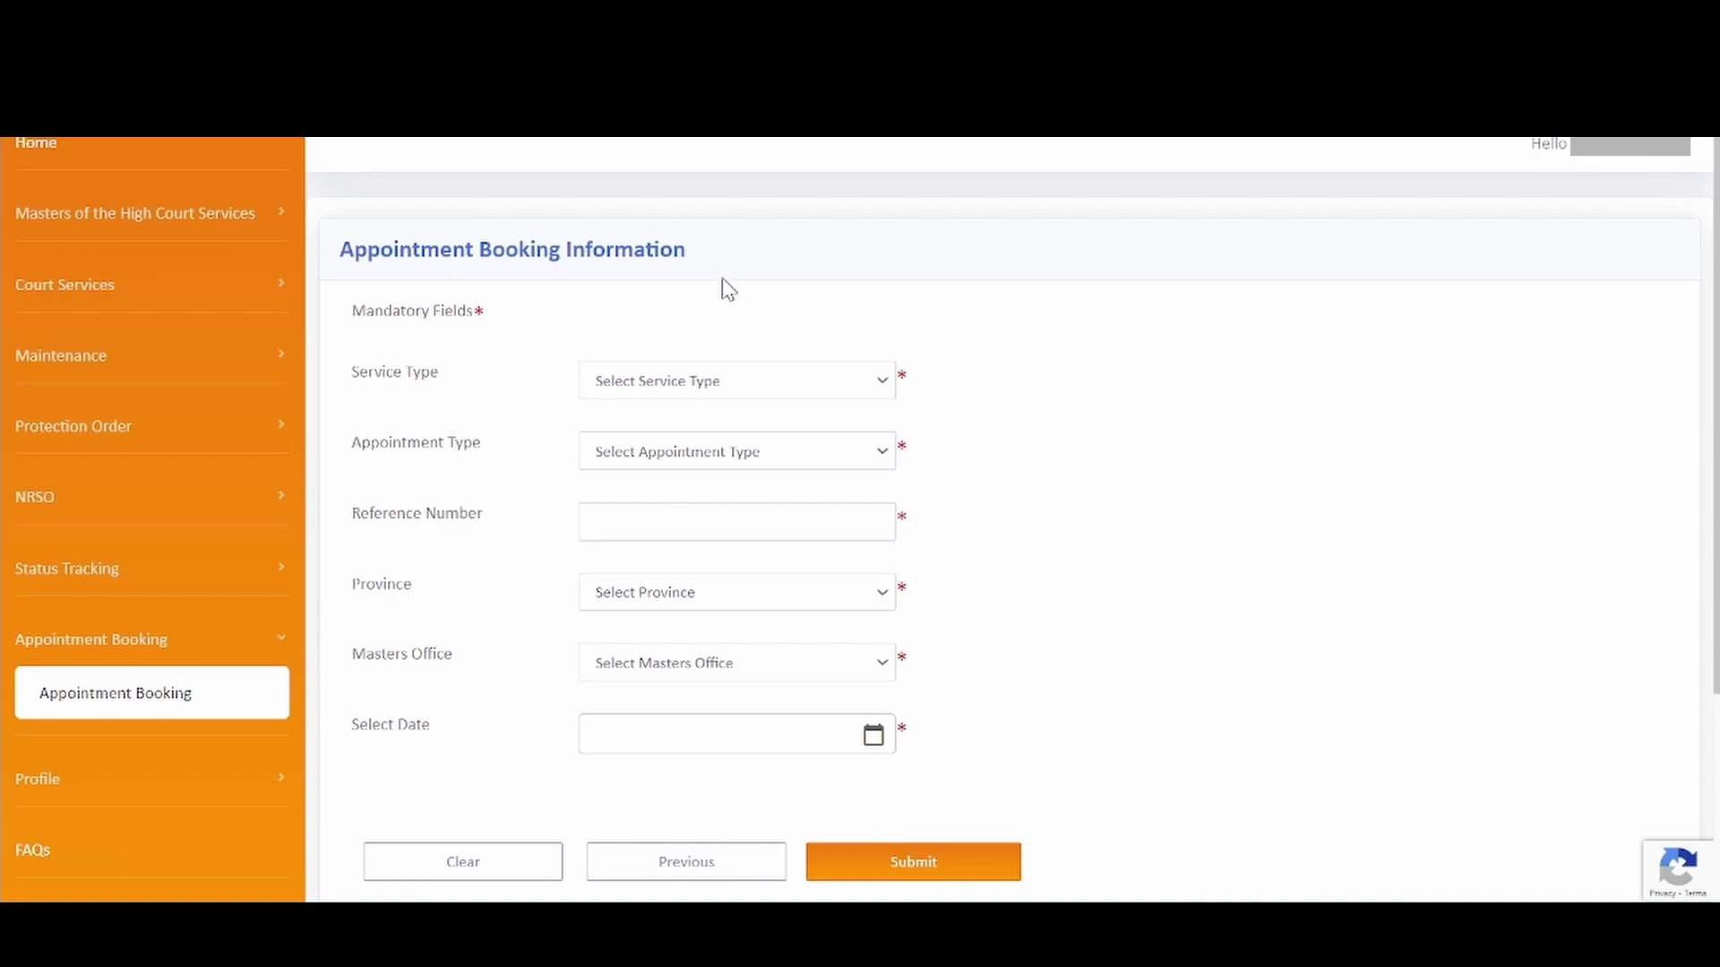
Set service type Deceased Estate, appointment type Application for Guardian Fund, and paste the estate reference.
scroll(716, 282, down, 2)
click(703, 256)
click(692, 298)
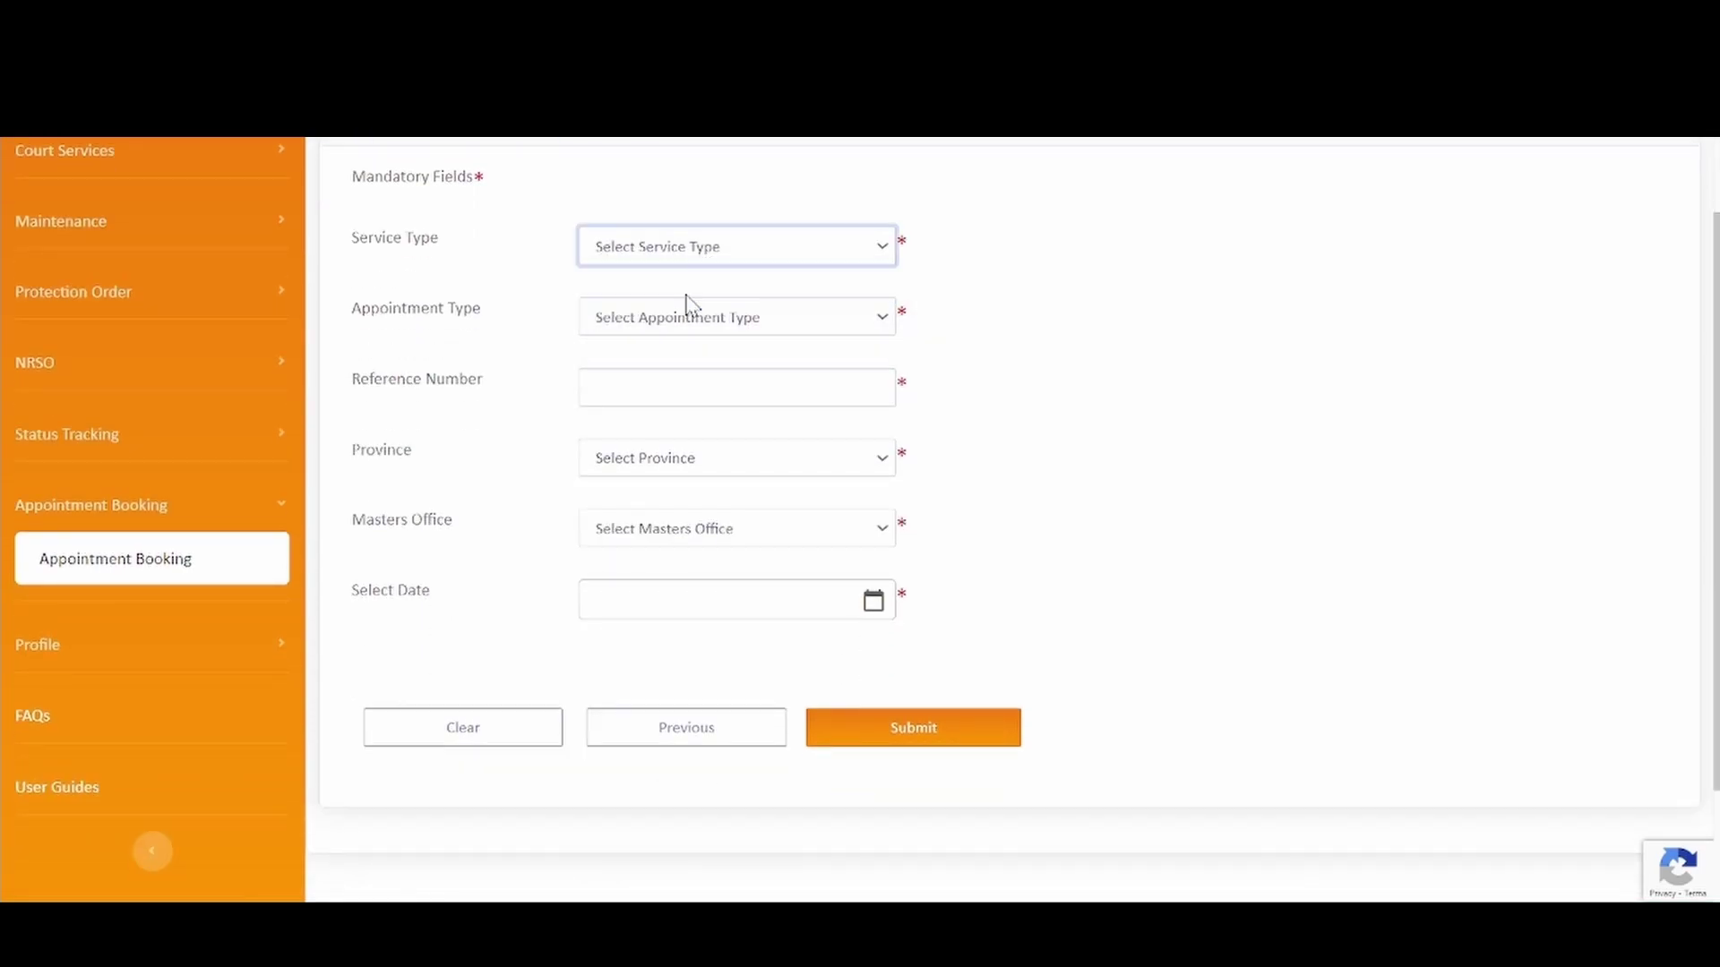
click(686, 324)
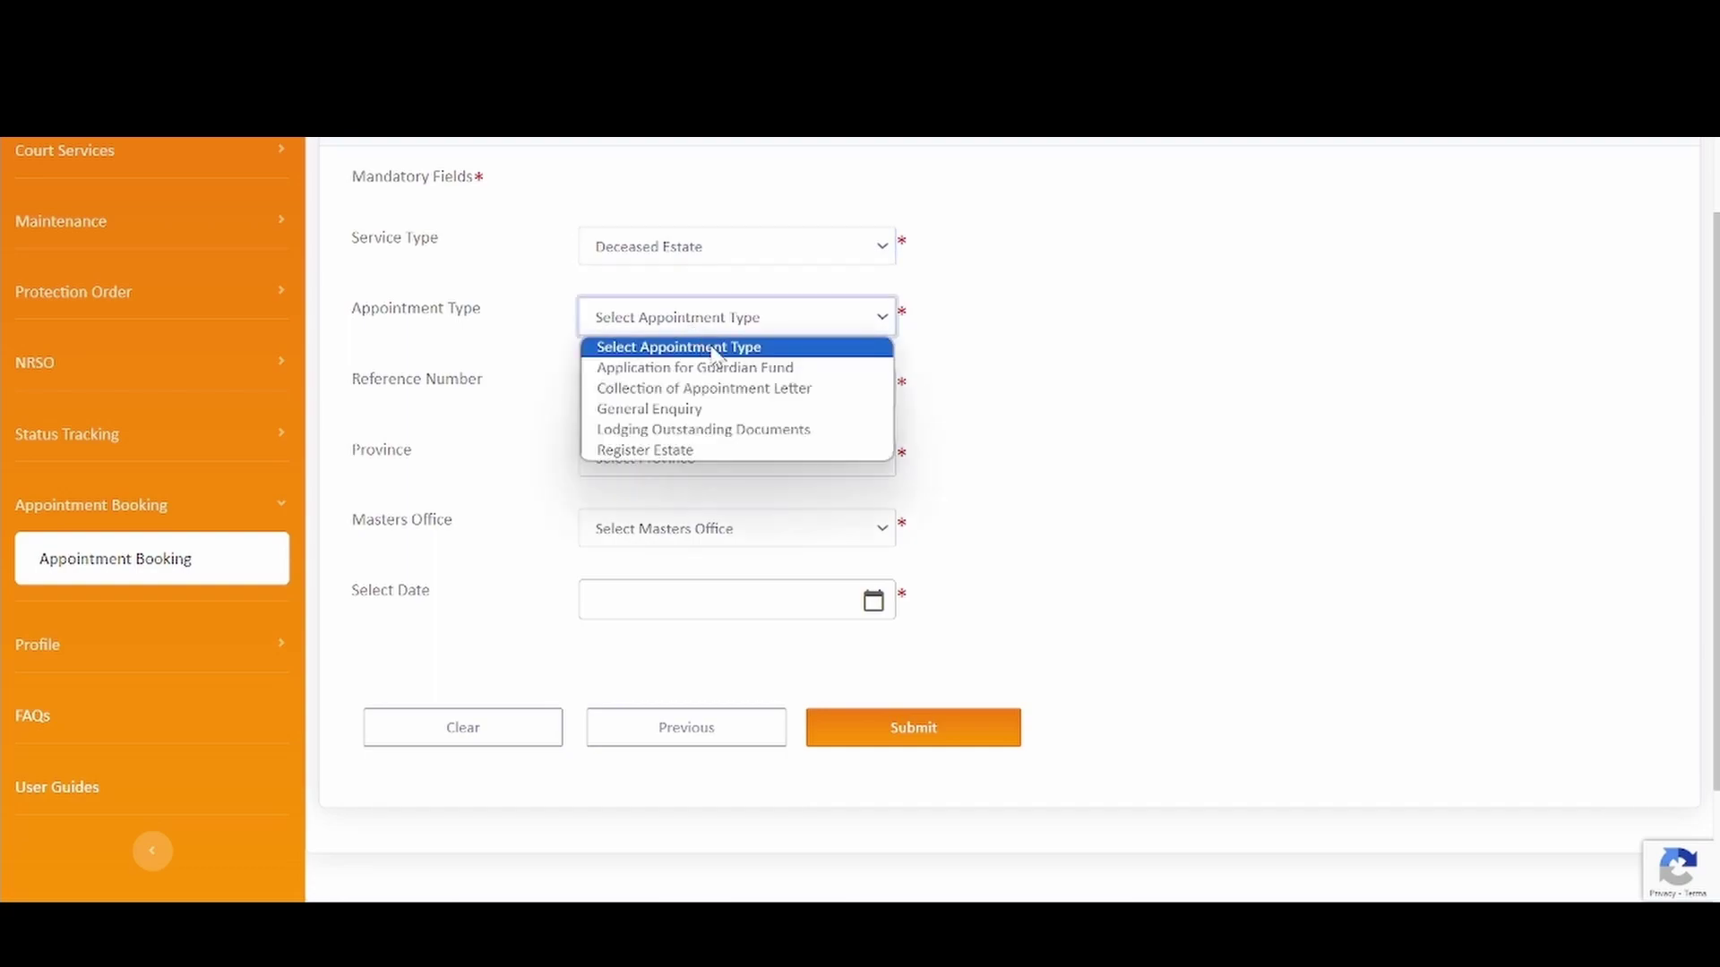
click(815, 374)
click(755, 392)
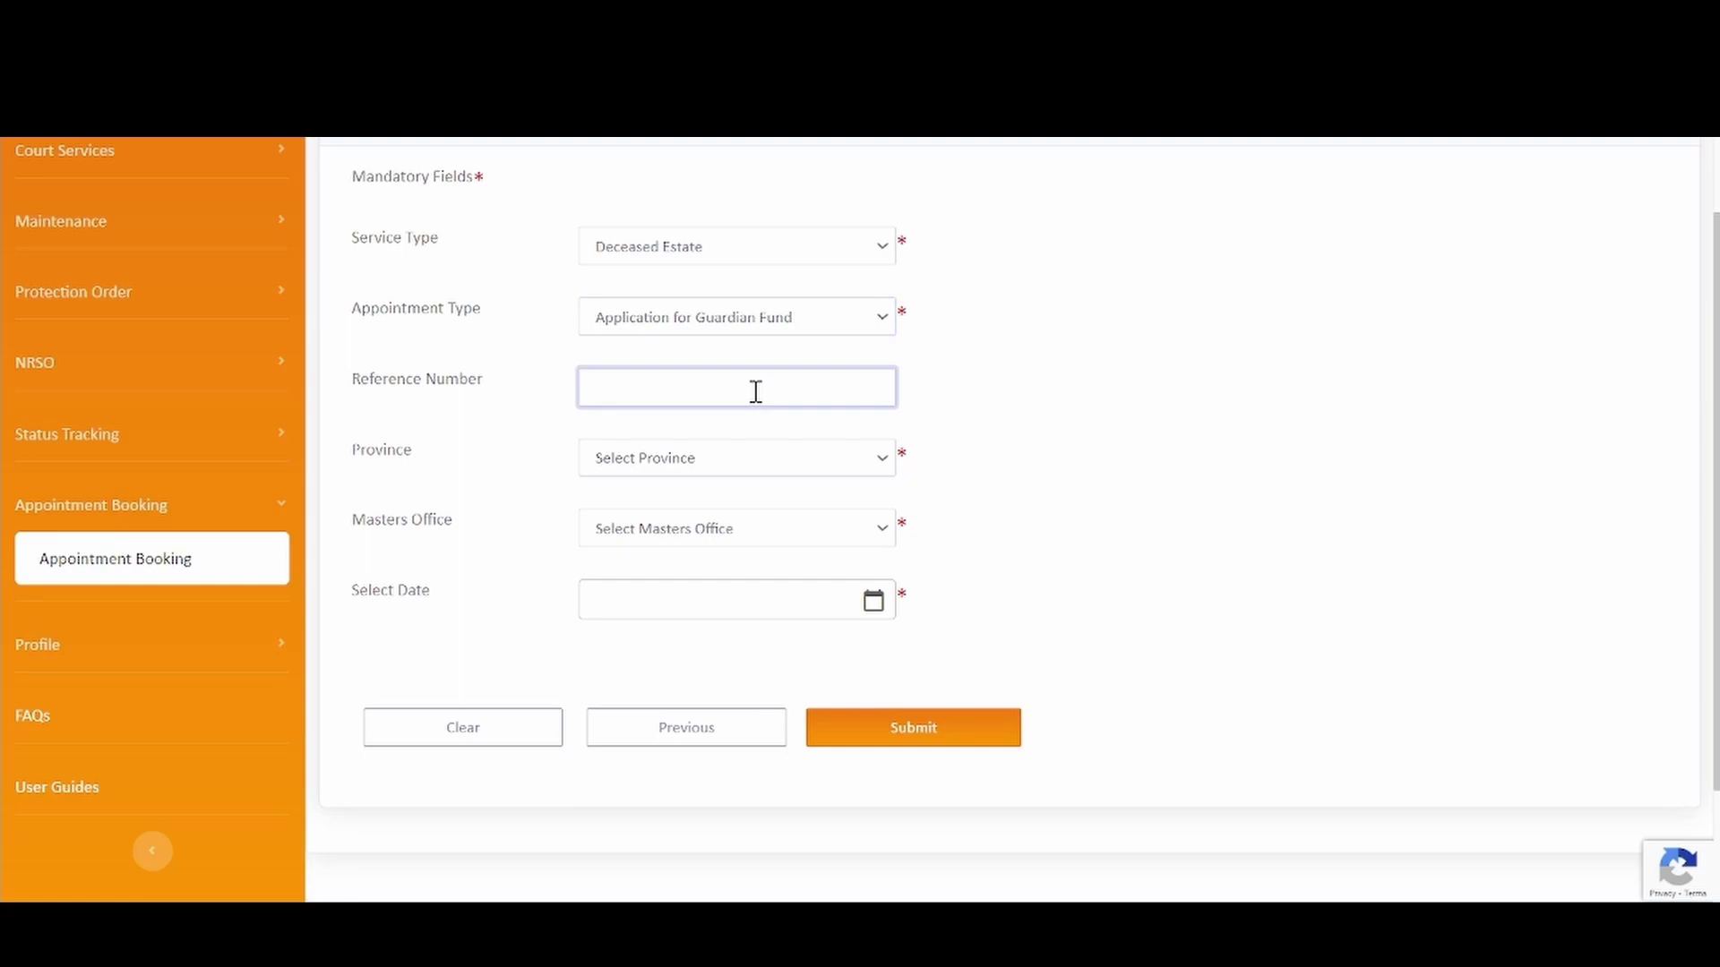
text(8942023EST000047)
Choose Gauteng, Johannesburg Masters Office, and appointment date 2023/09/08.
click(749, 463)
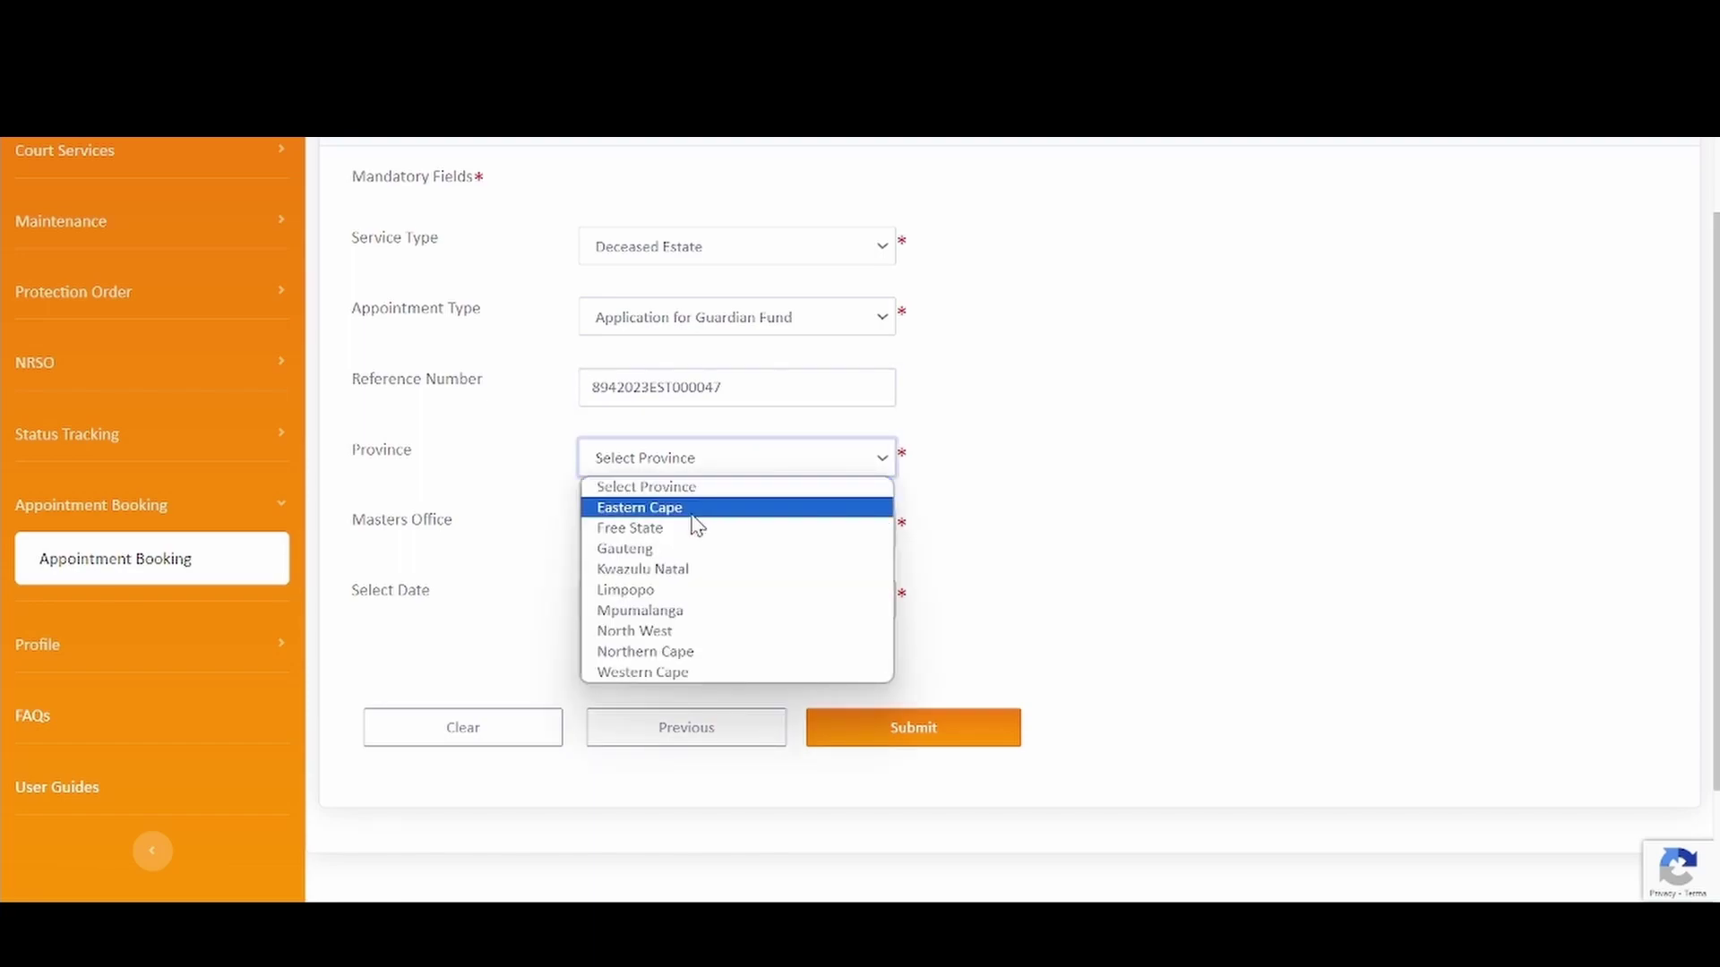
click(674, 550)
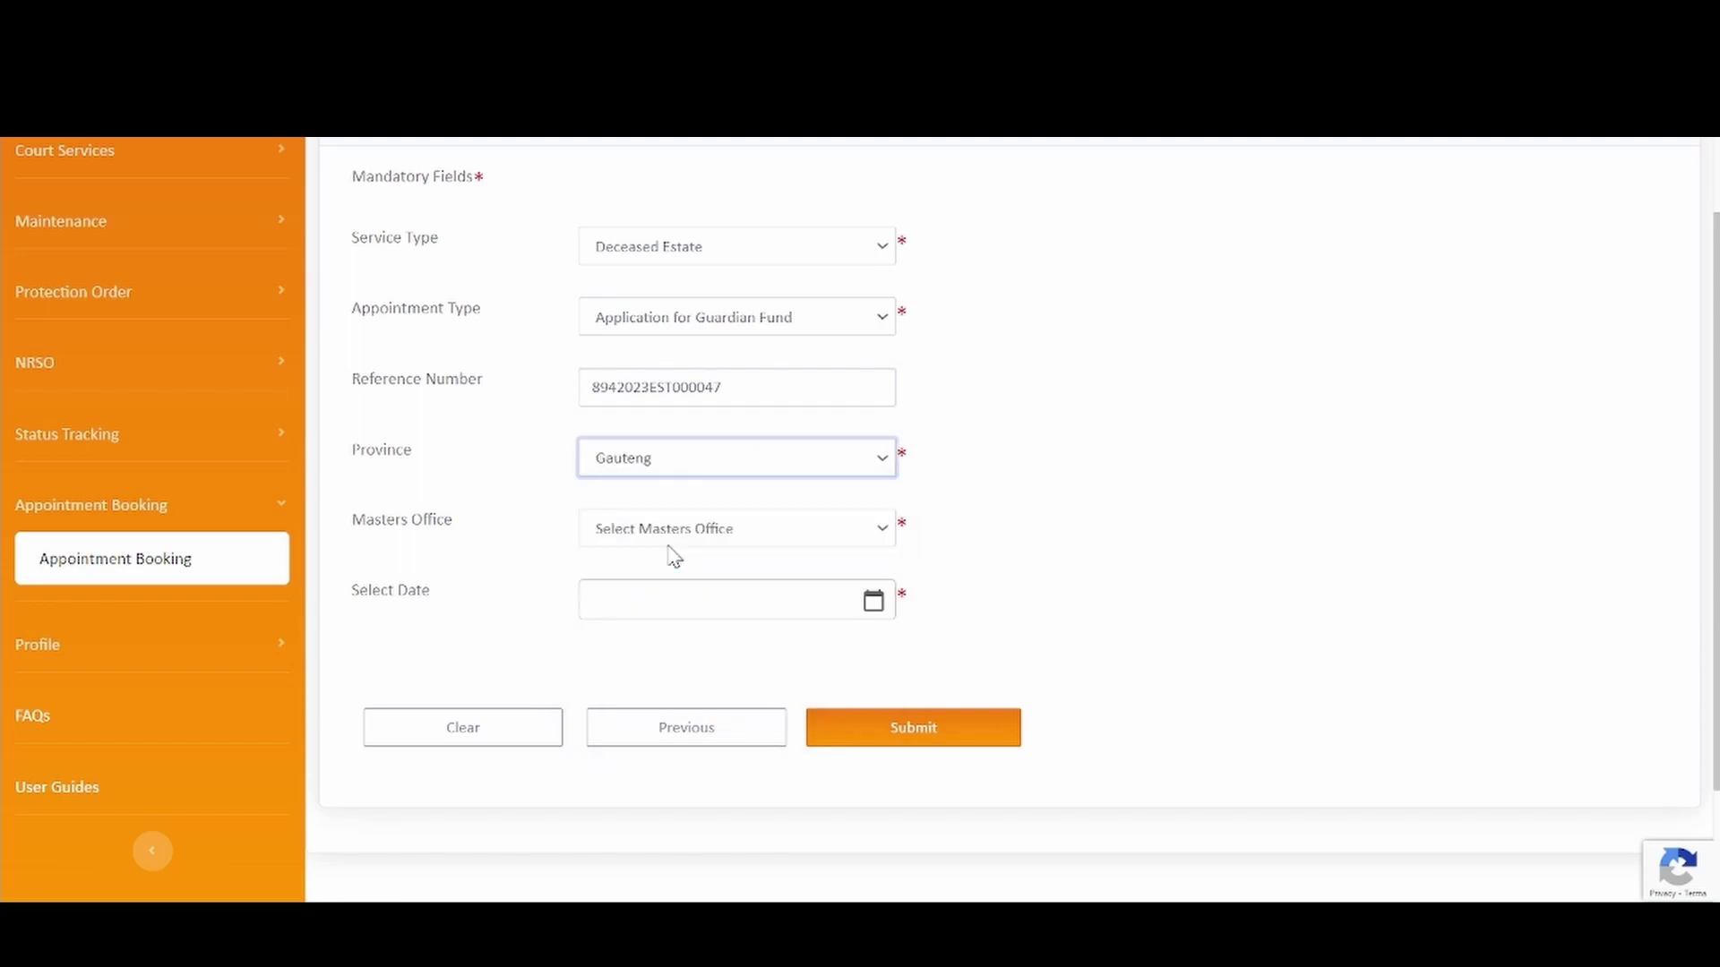
scroll(673, 550, down, 2)
click(726, 394)
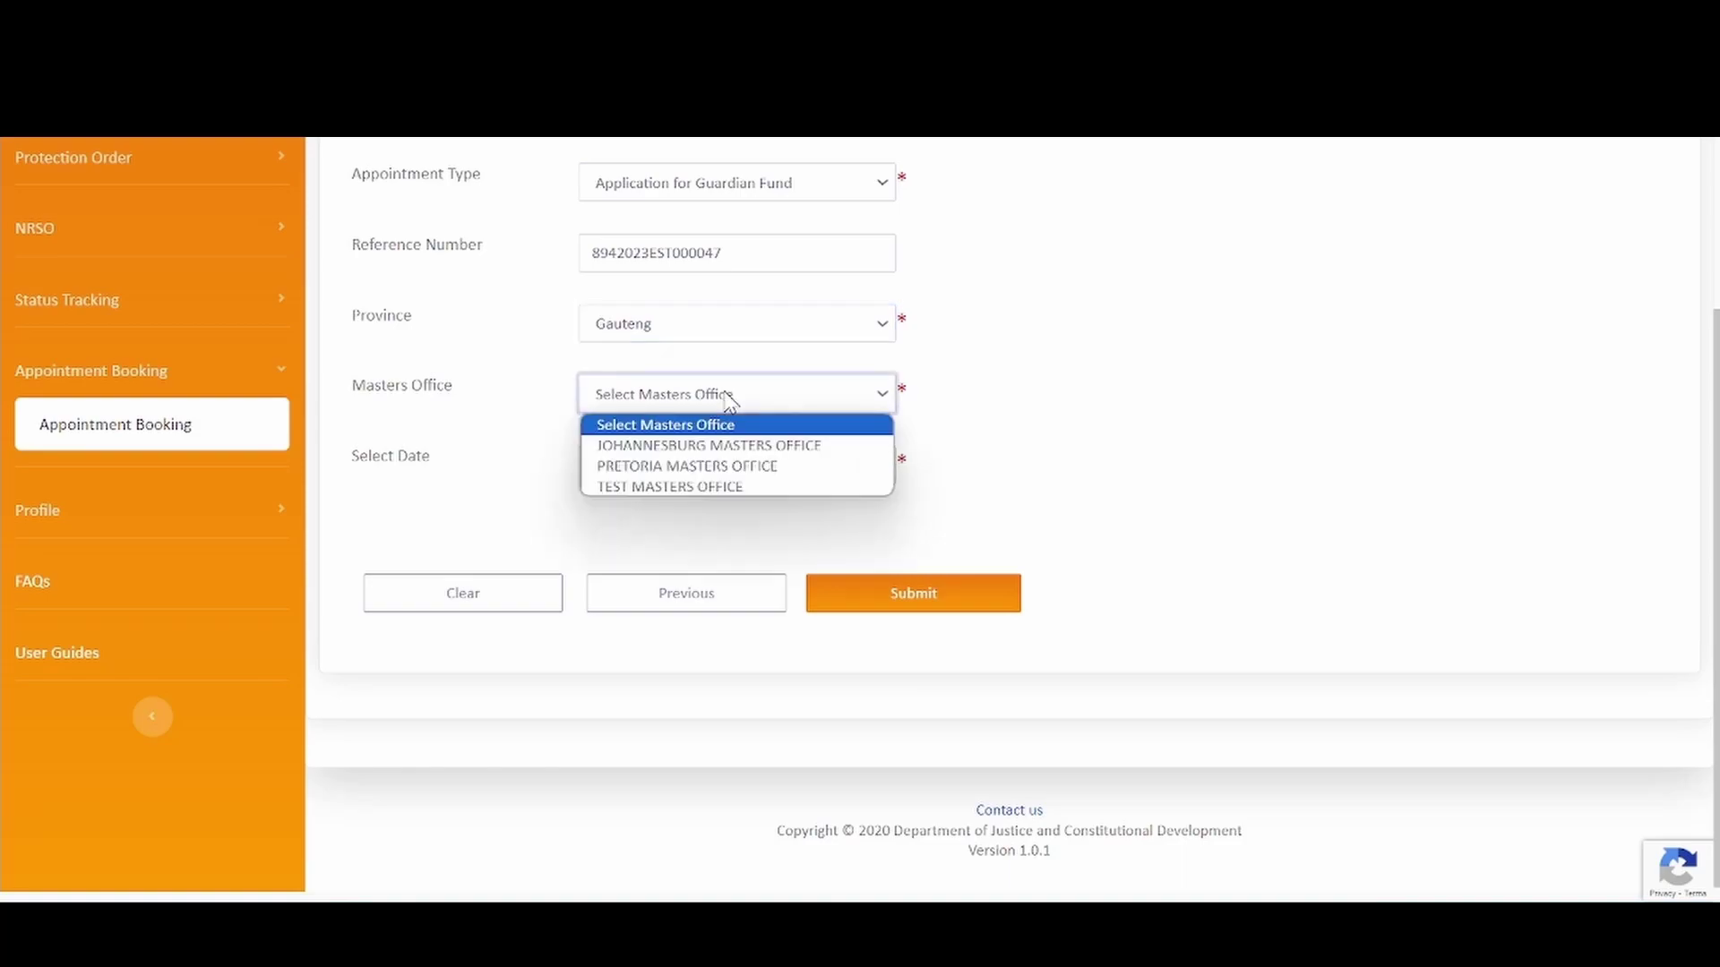
click(717, 445)
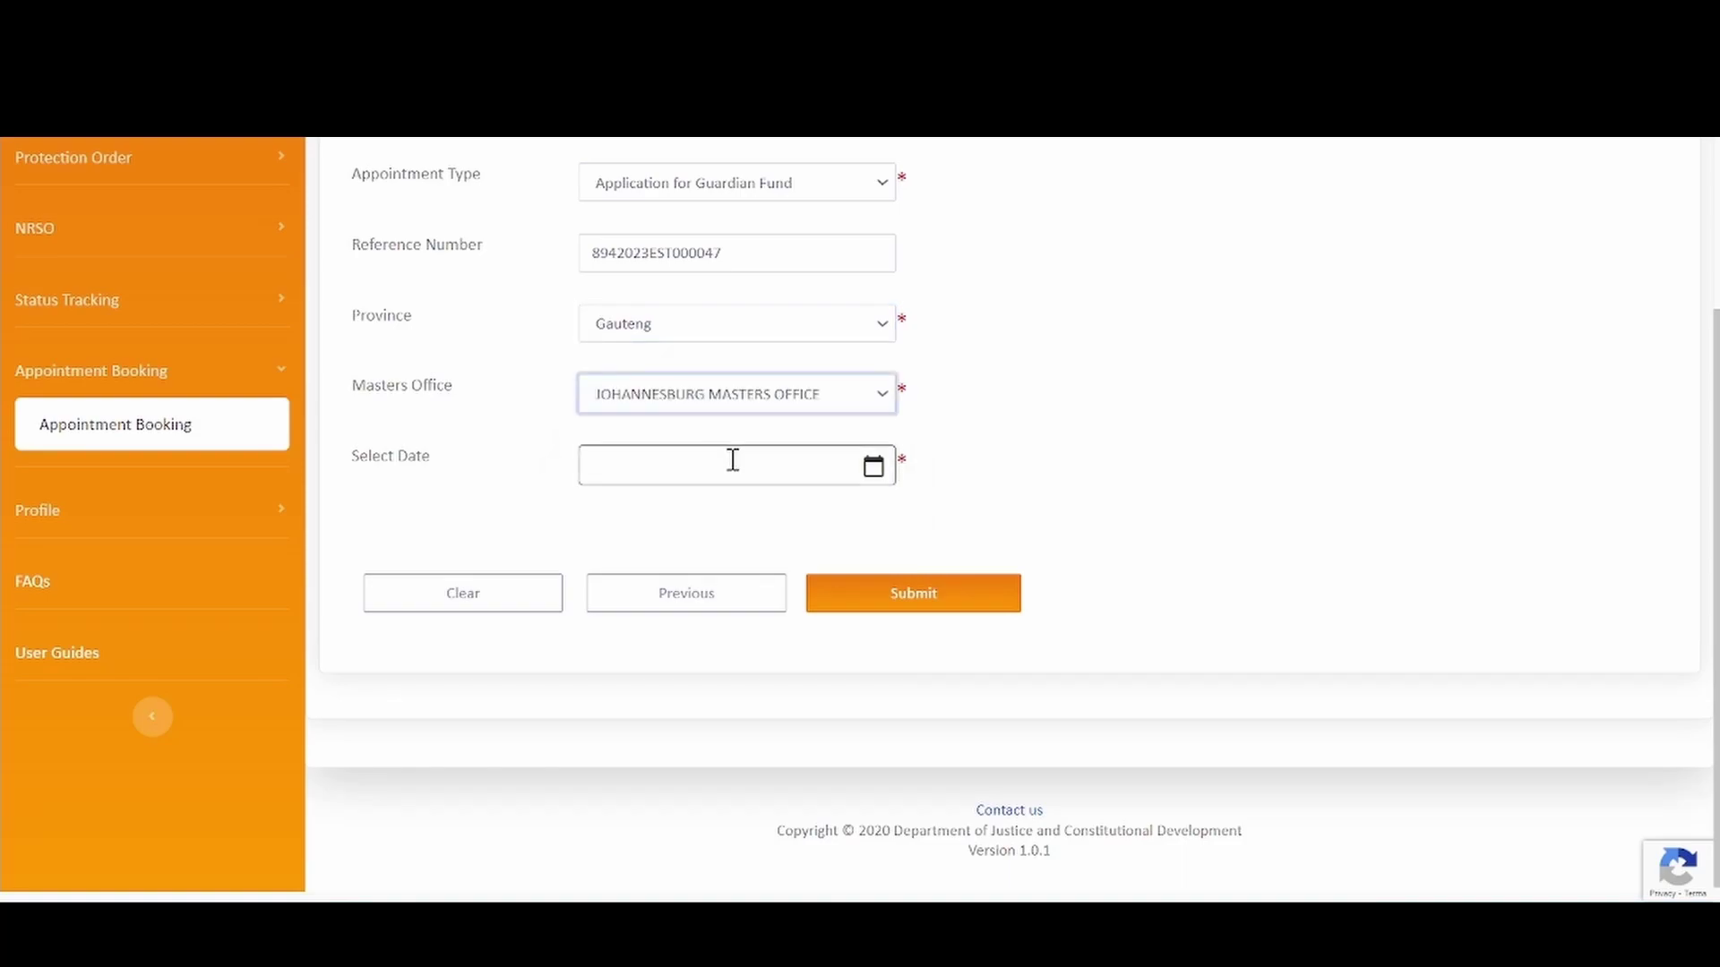
click(875, 470)
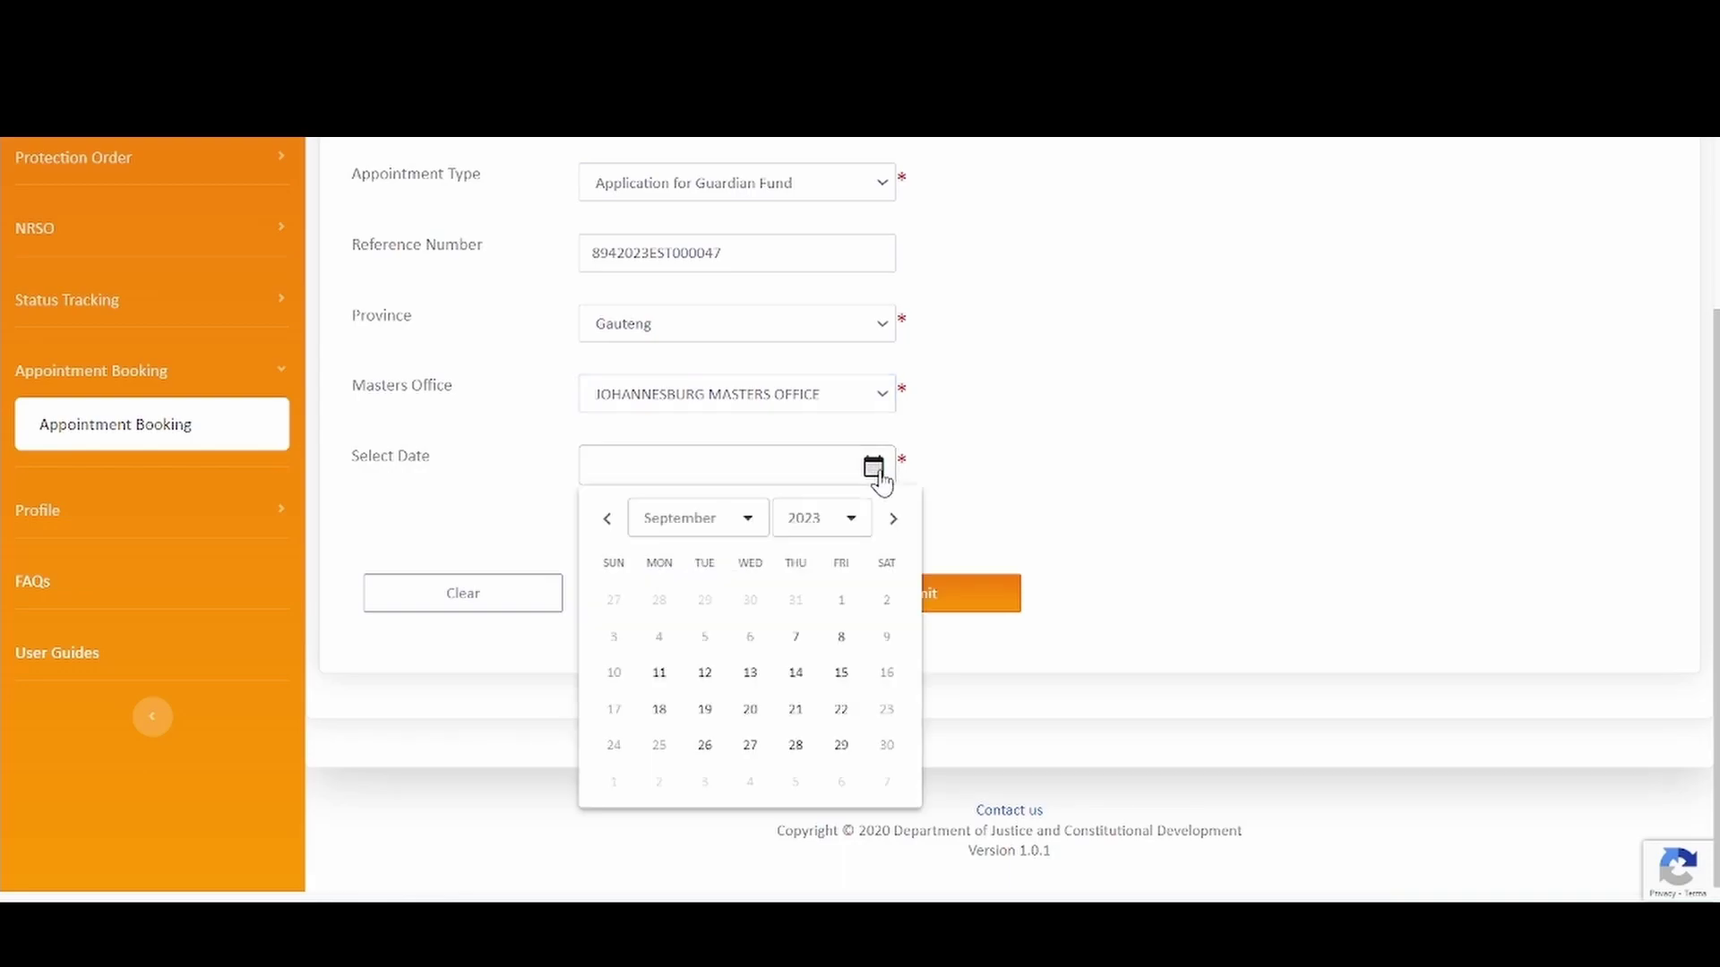
click(841, 638)
scroll(787, 546, down, 2)
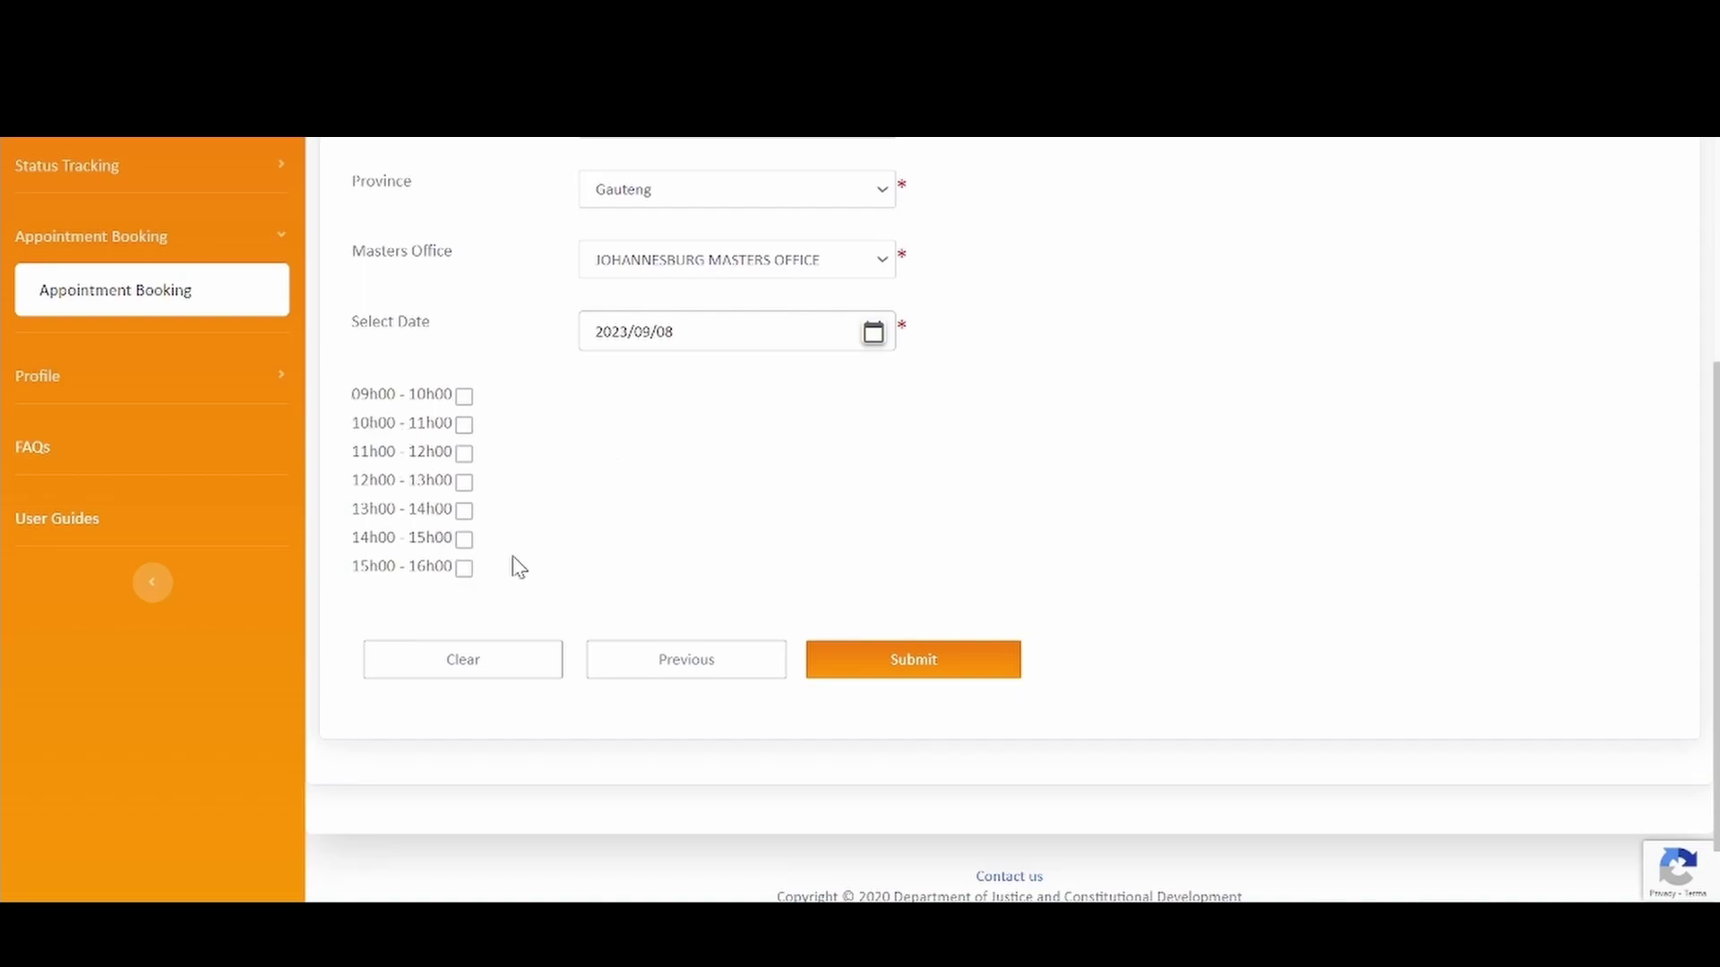
Reserve the 09h00 - 10h00 slot and submit the booking.
click(463, 398)
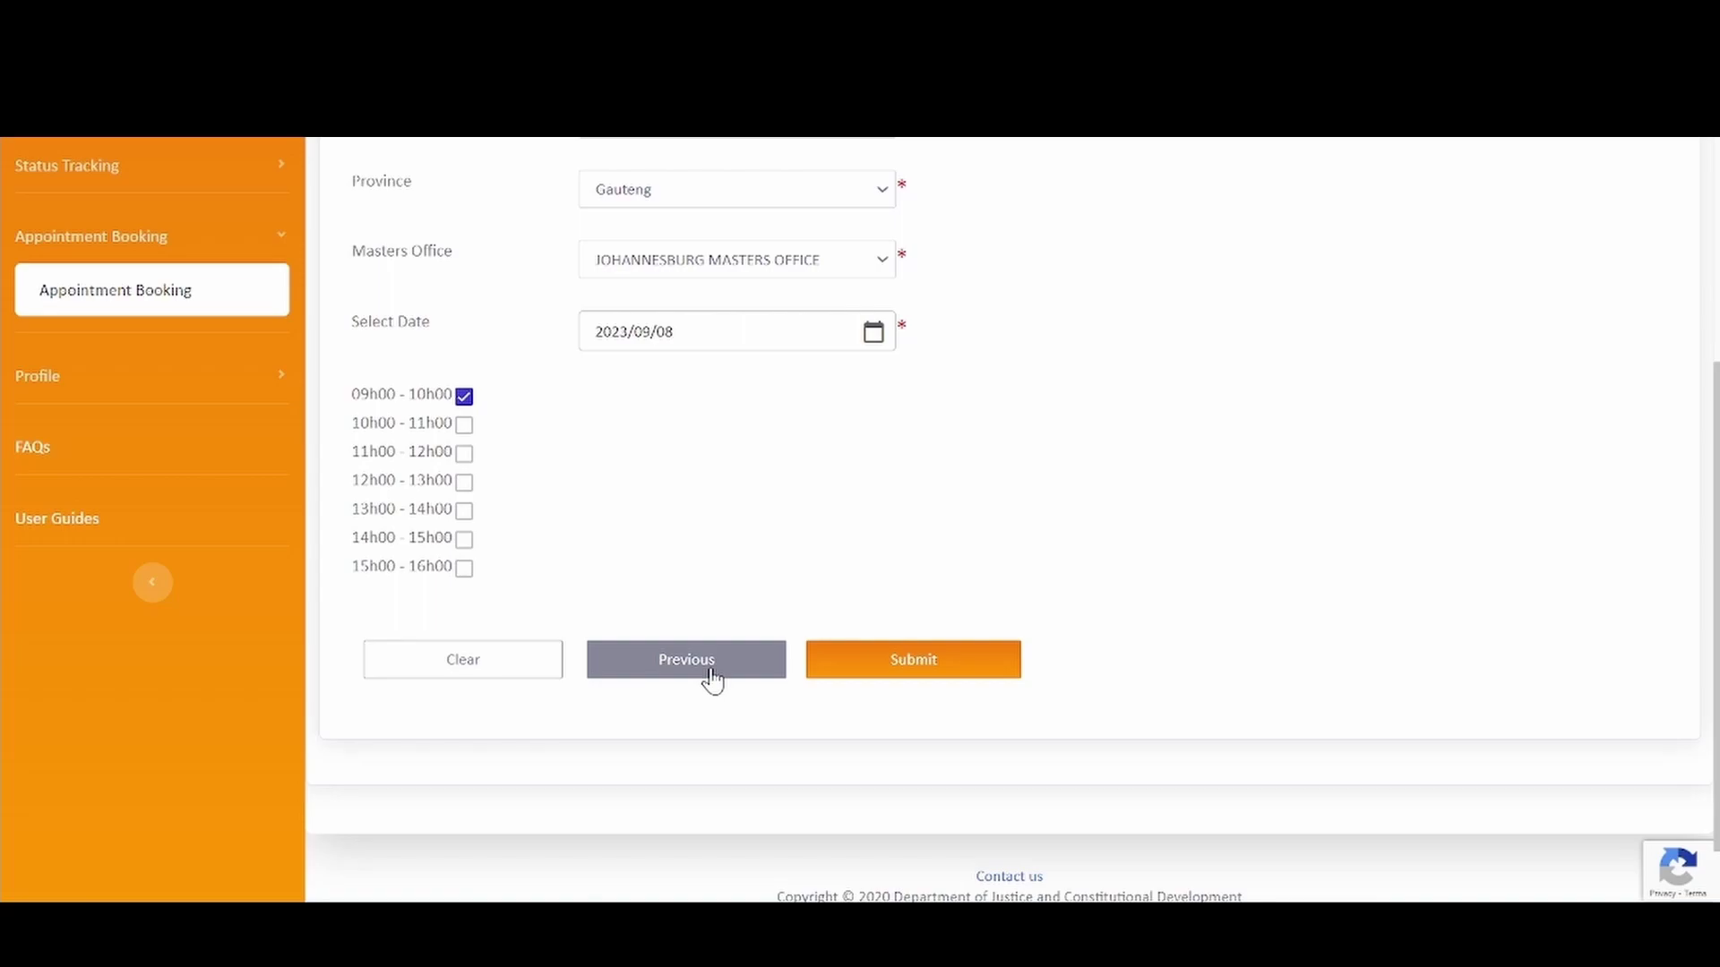
click(974, 667)
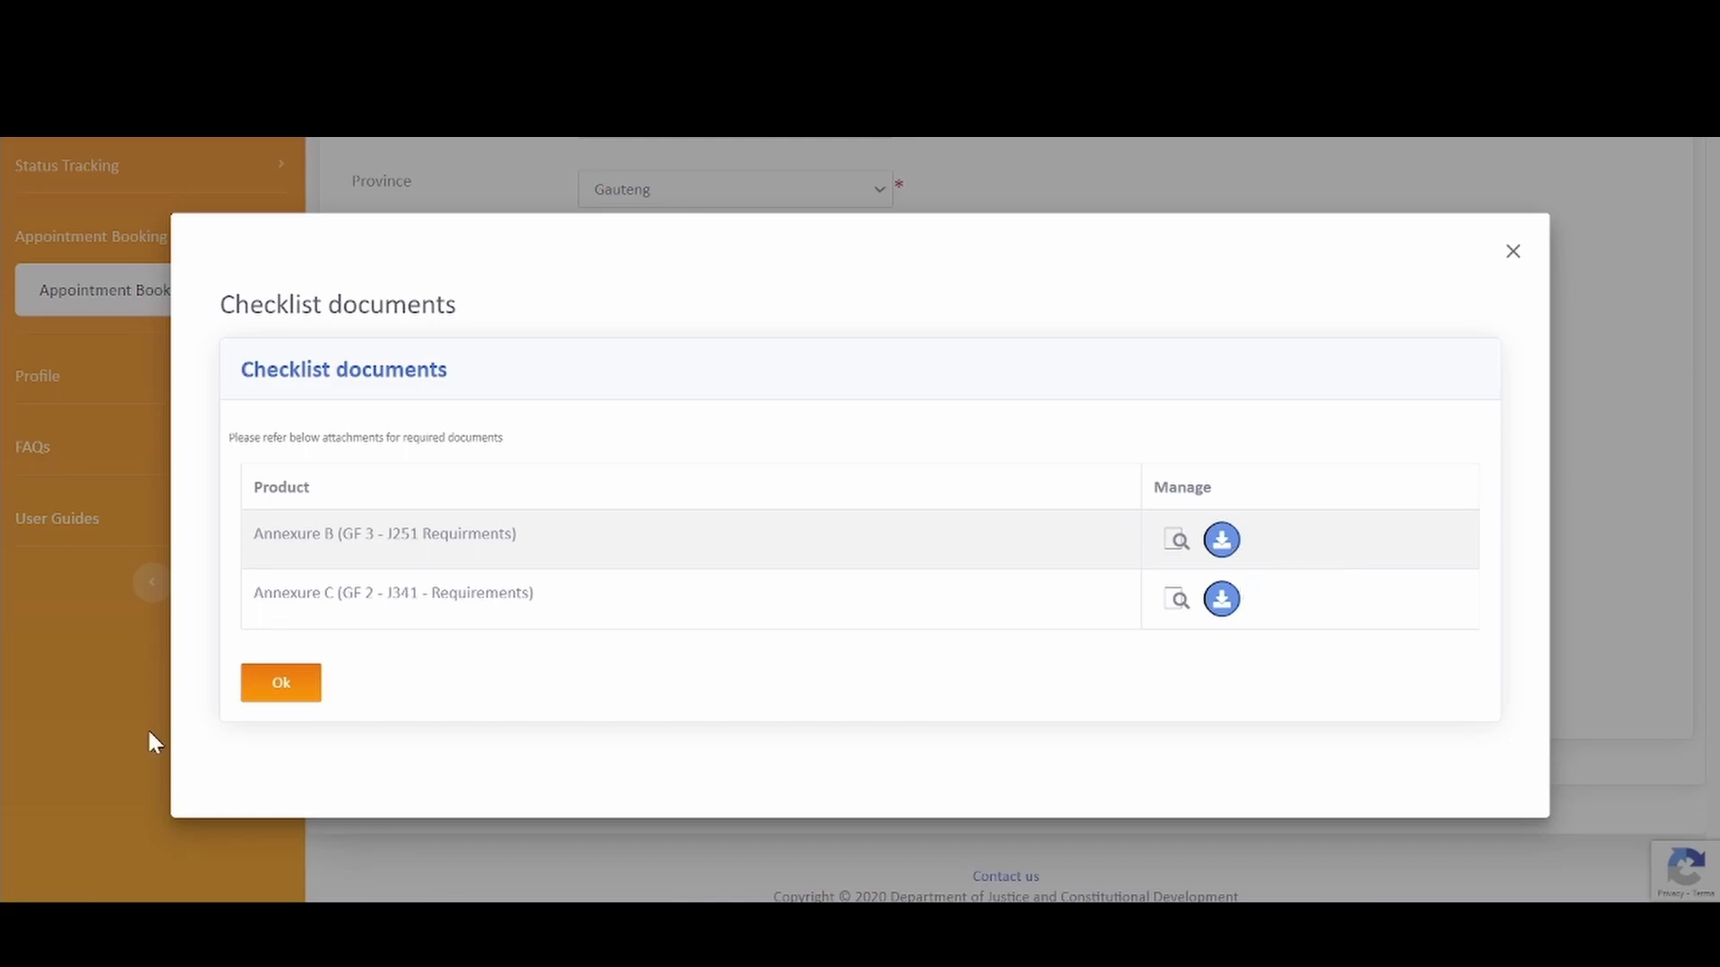
Acknowledge the checklist listing Annexure B and Annexure C.
click(273, 688)
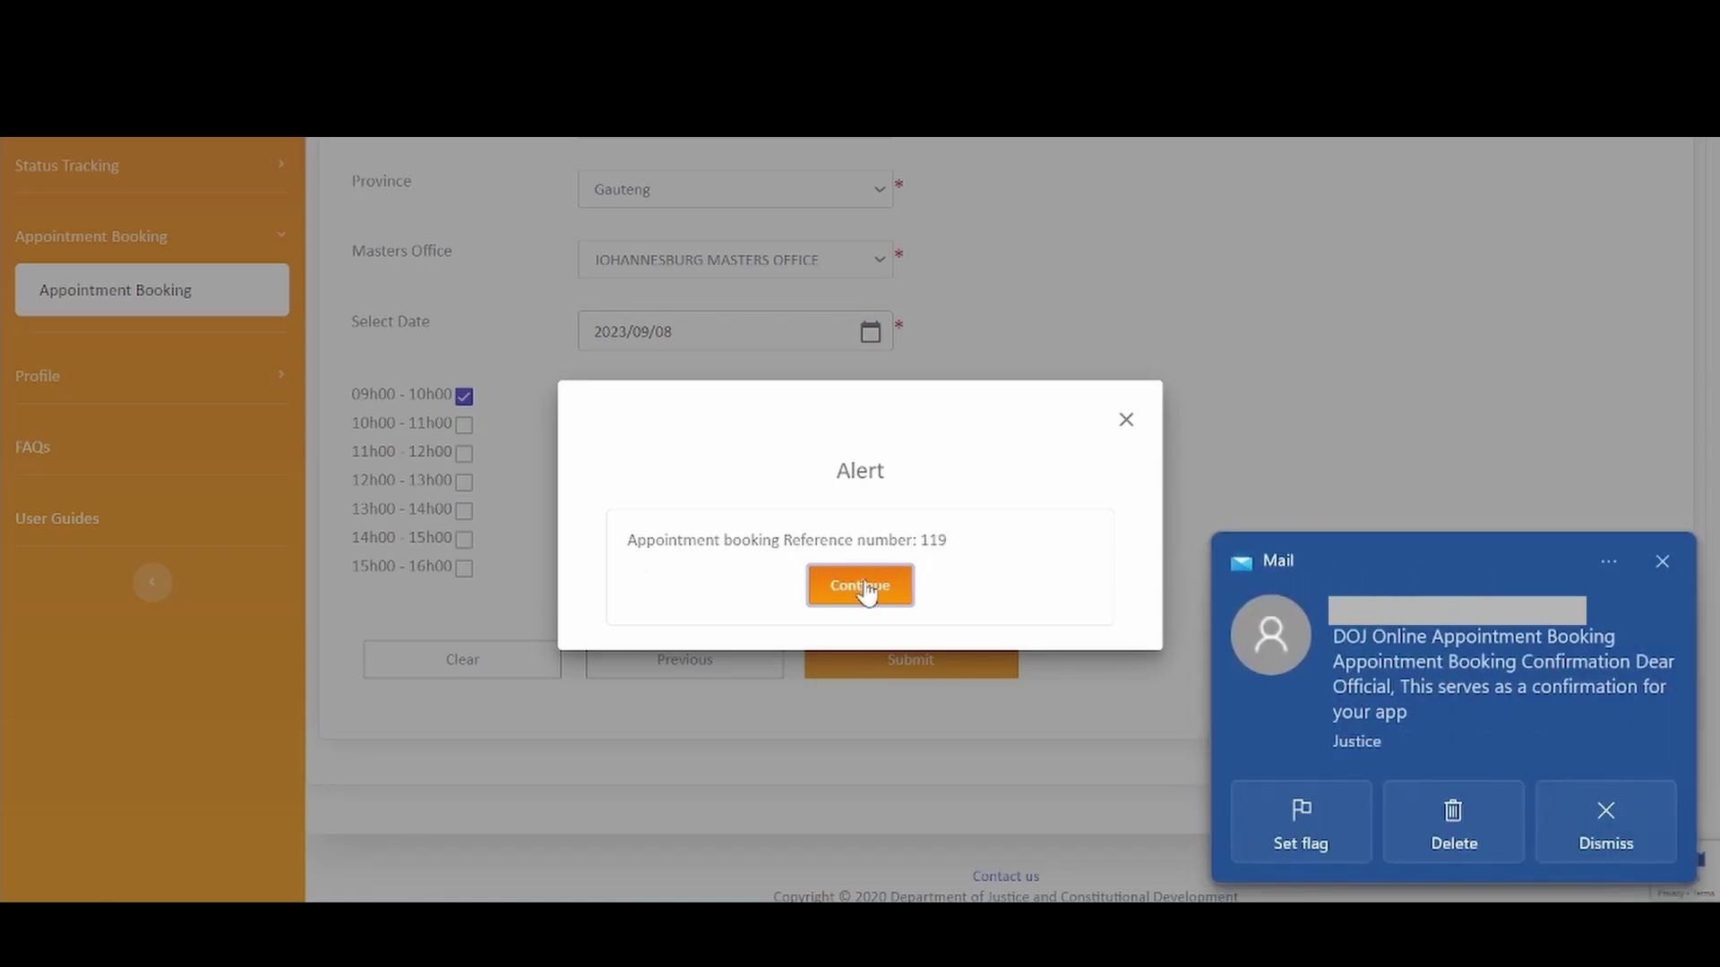
Continue past the appointment reference alert and acknowledge the booking confirmation alert.
click(866, 591)
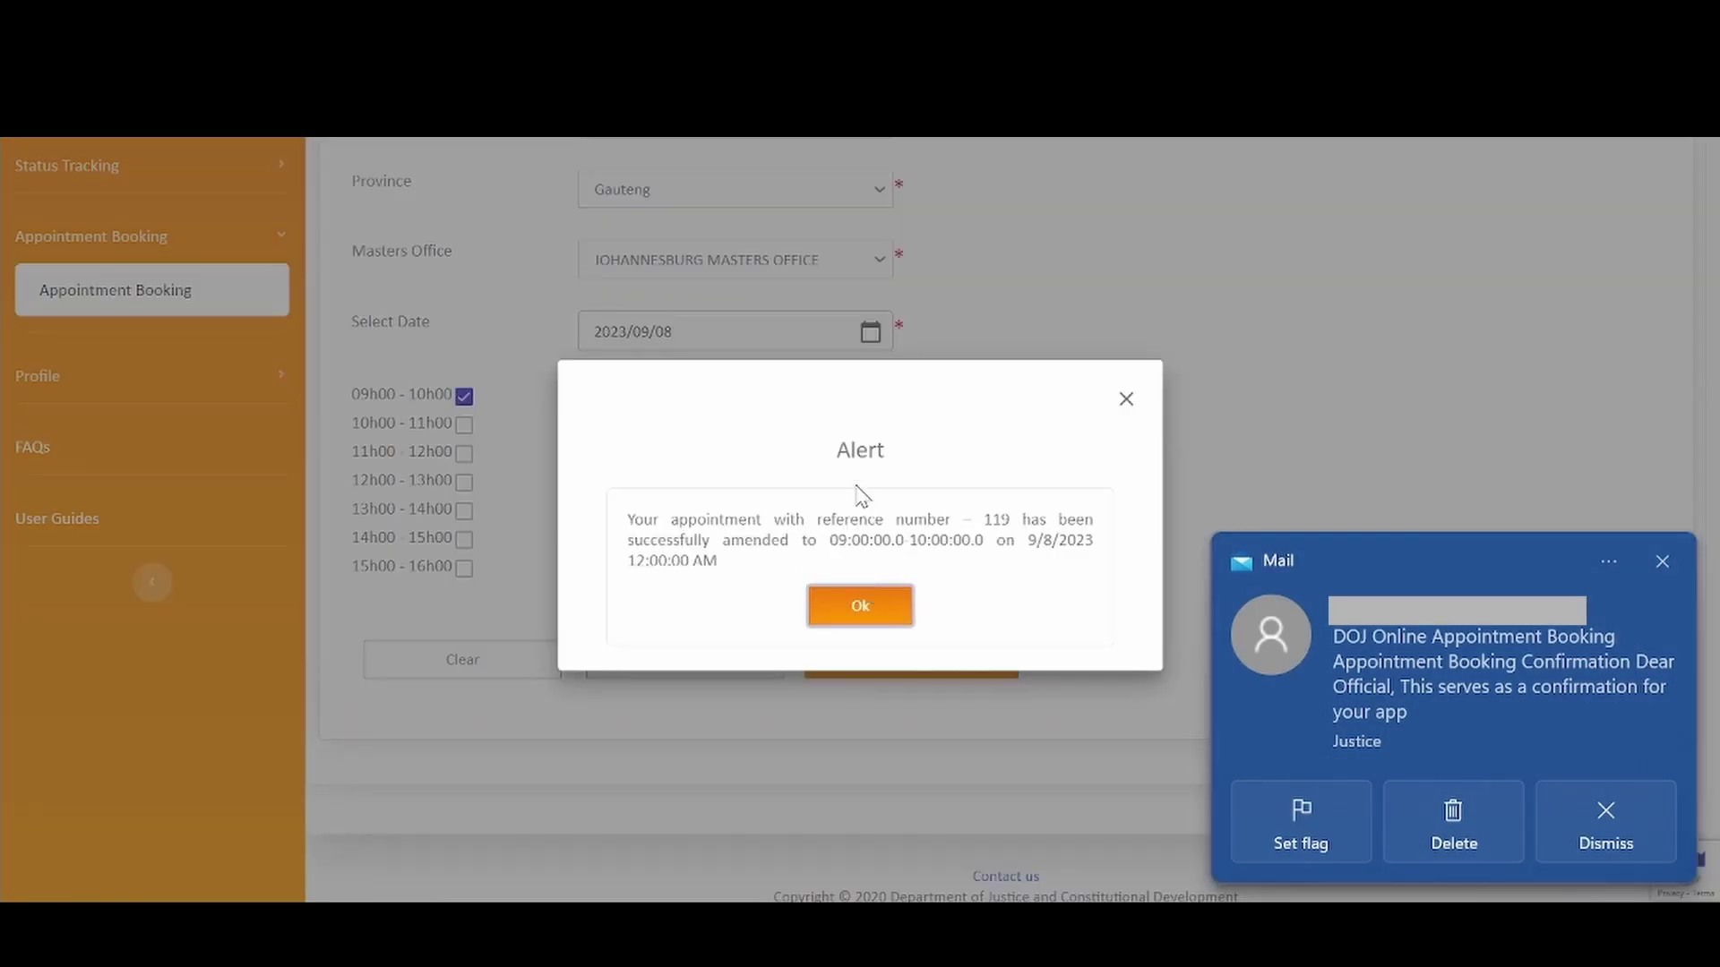
drag(839, 455, 910, 464)
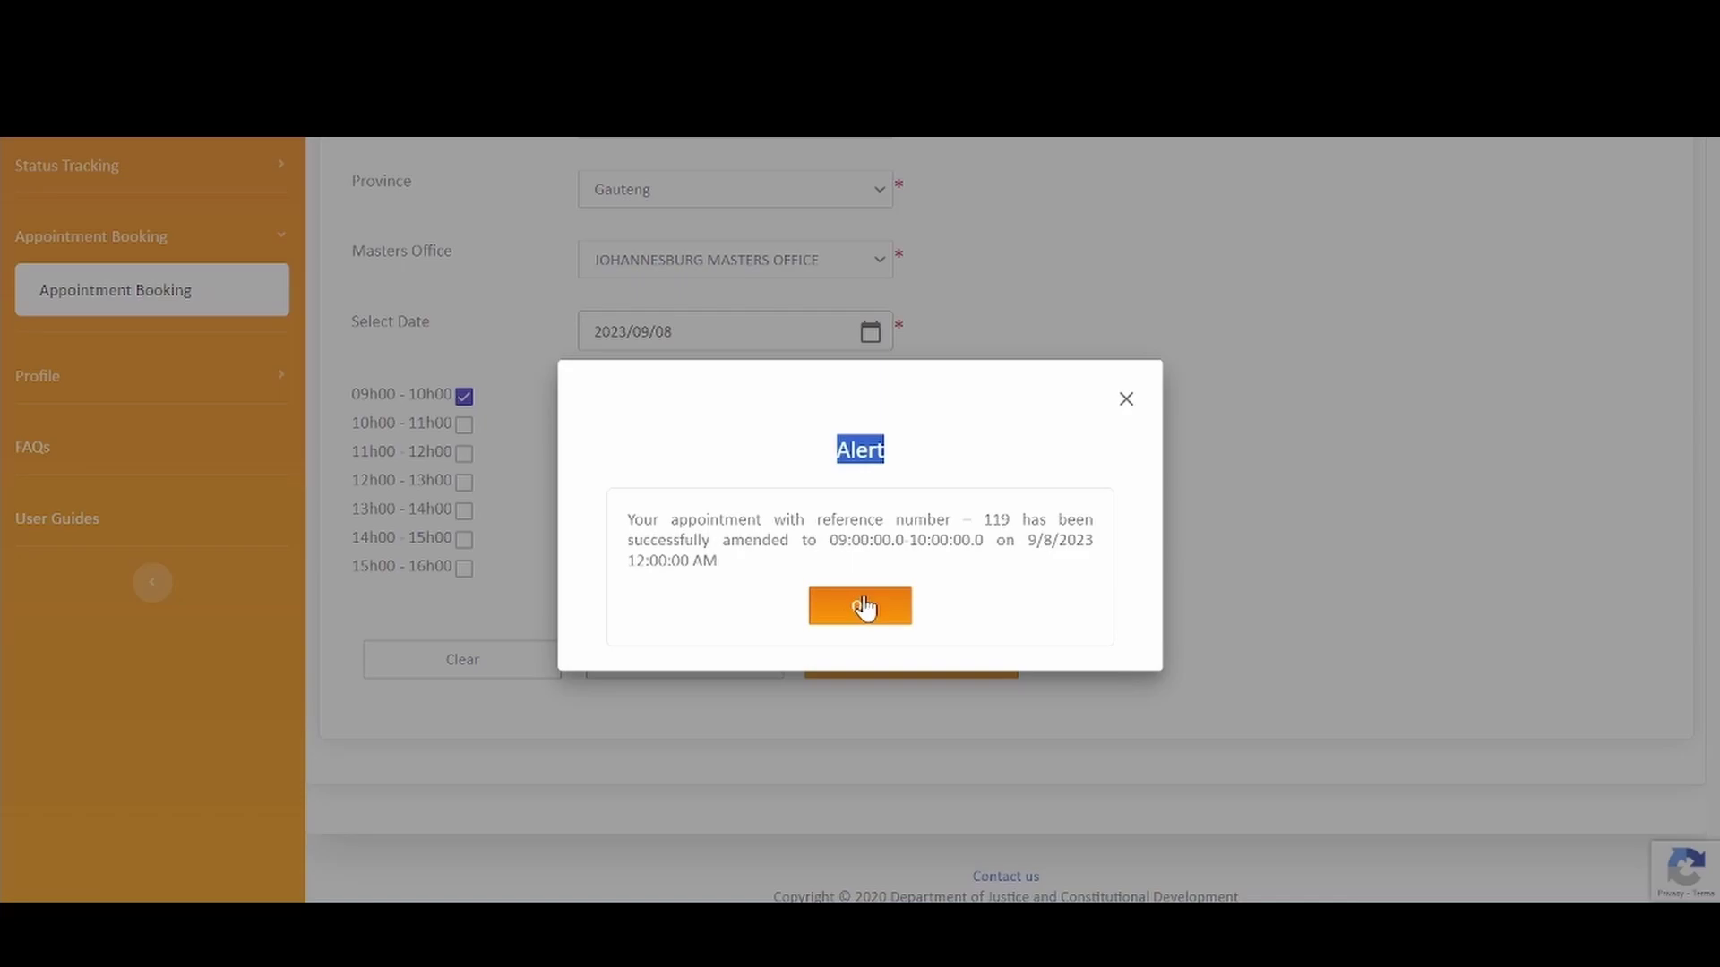
click(887, 614)
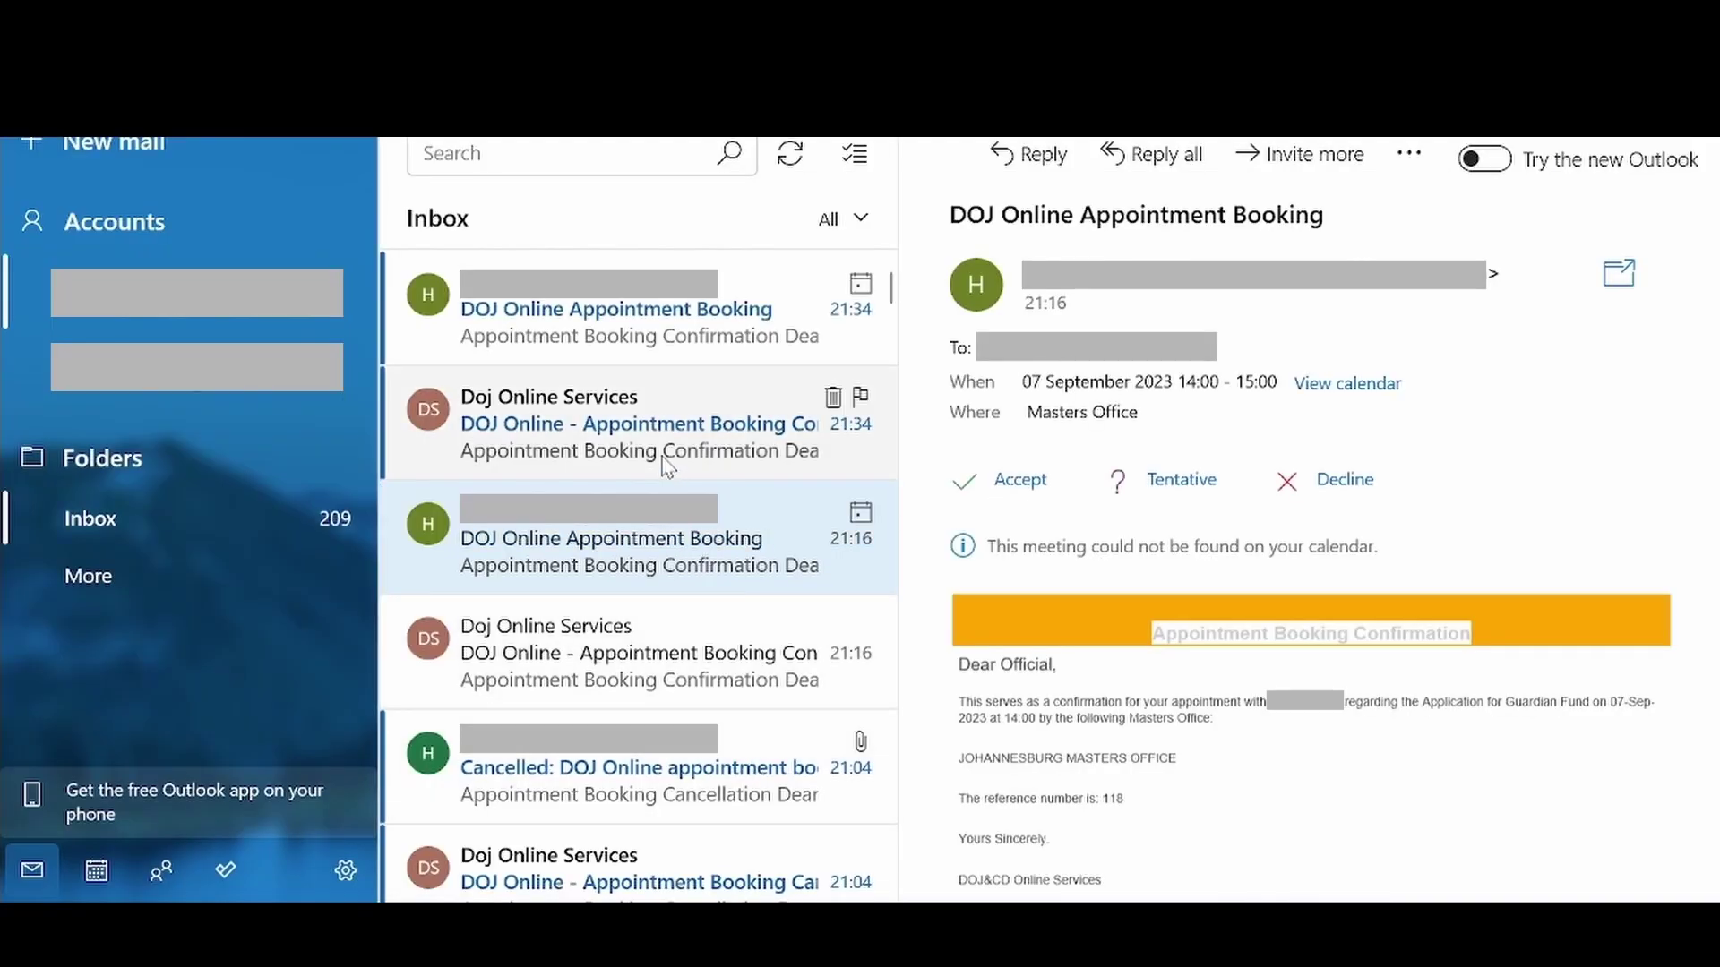
Read the Doj Online Services confirmation email and the DOJ Online Appointment Booking invite.
click(665, 465)
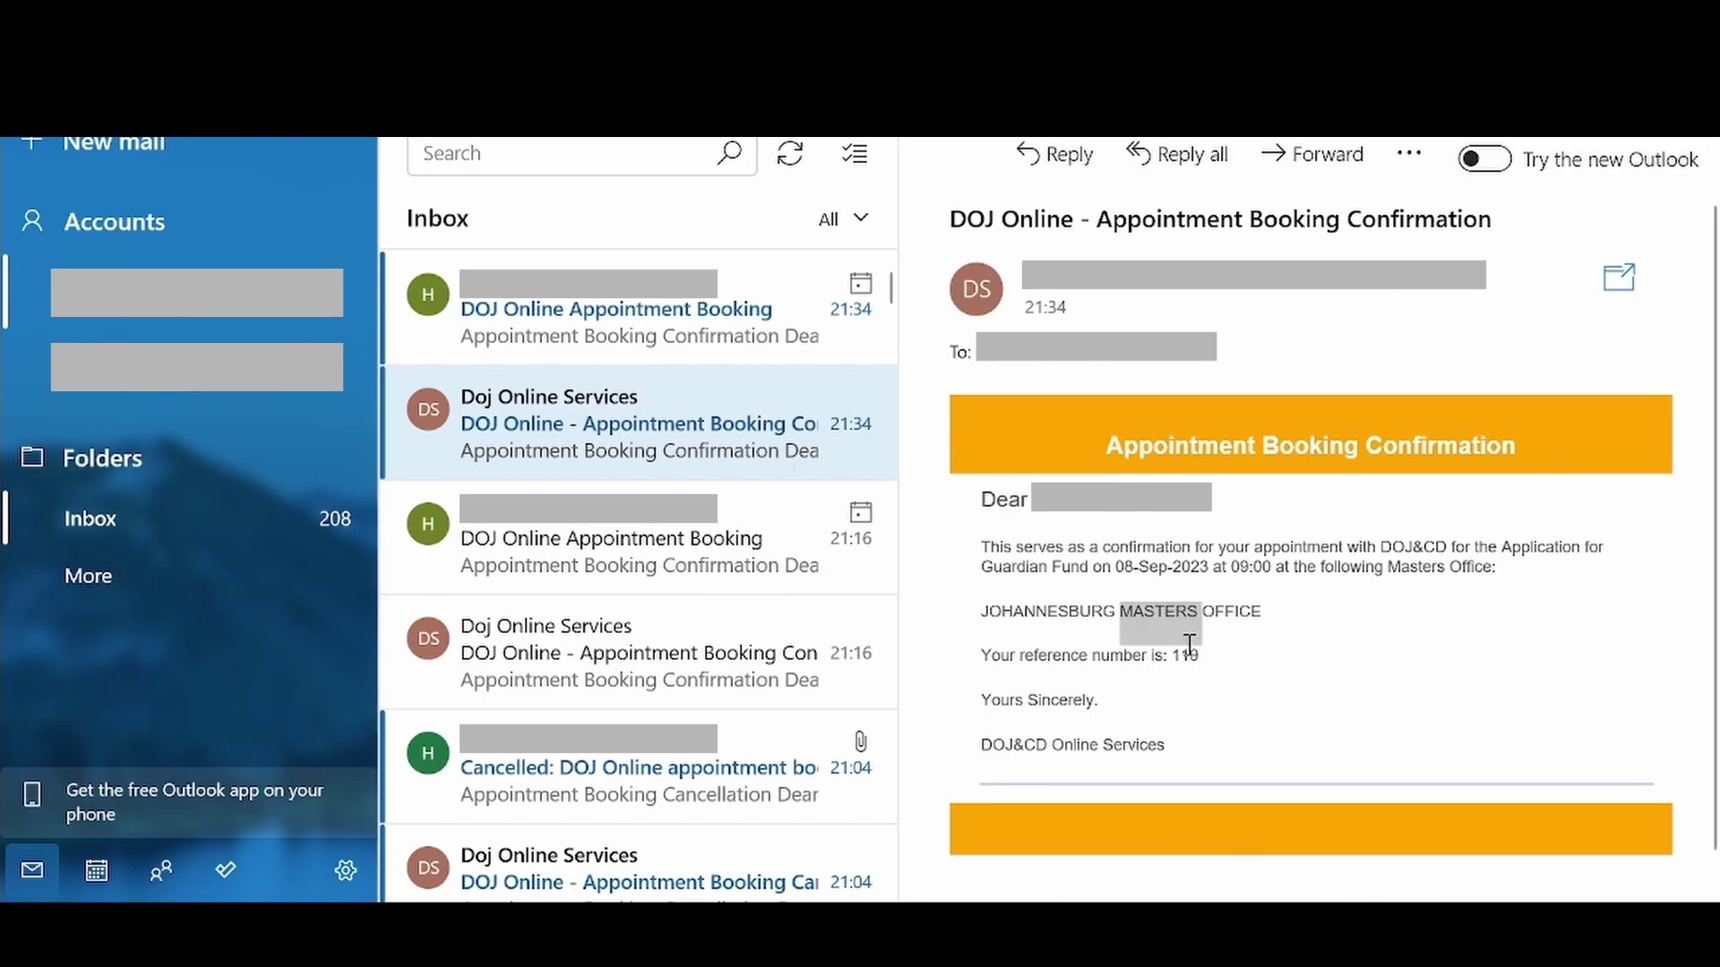
click(686, 336)
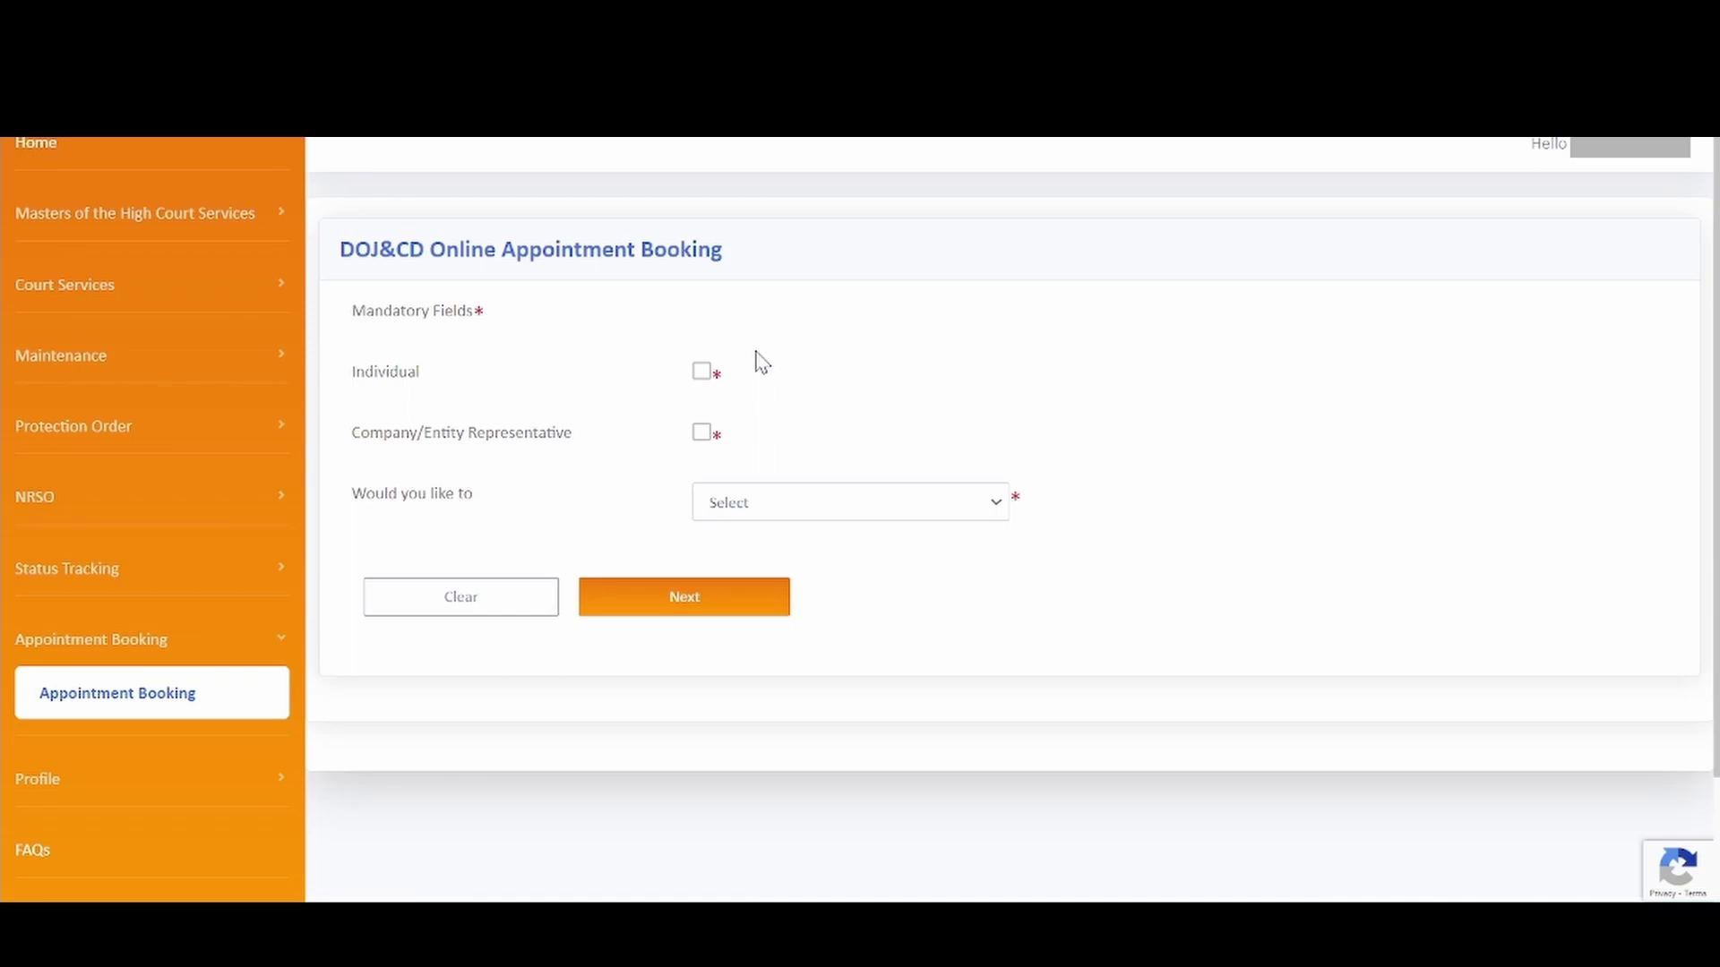
As an Individual, choose Amend an Appointment and continue to the amendment search.
click(701, 385)
click(837, 502)
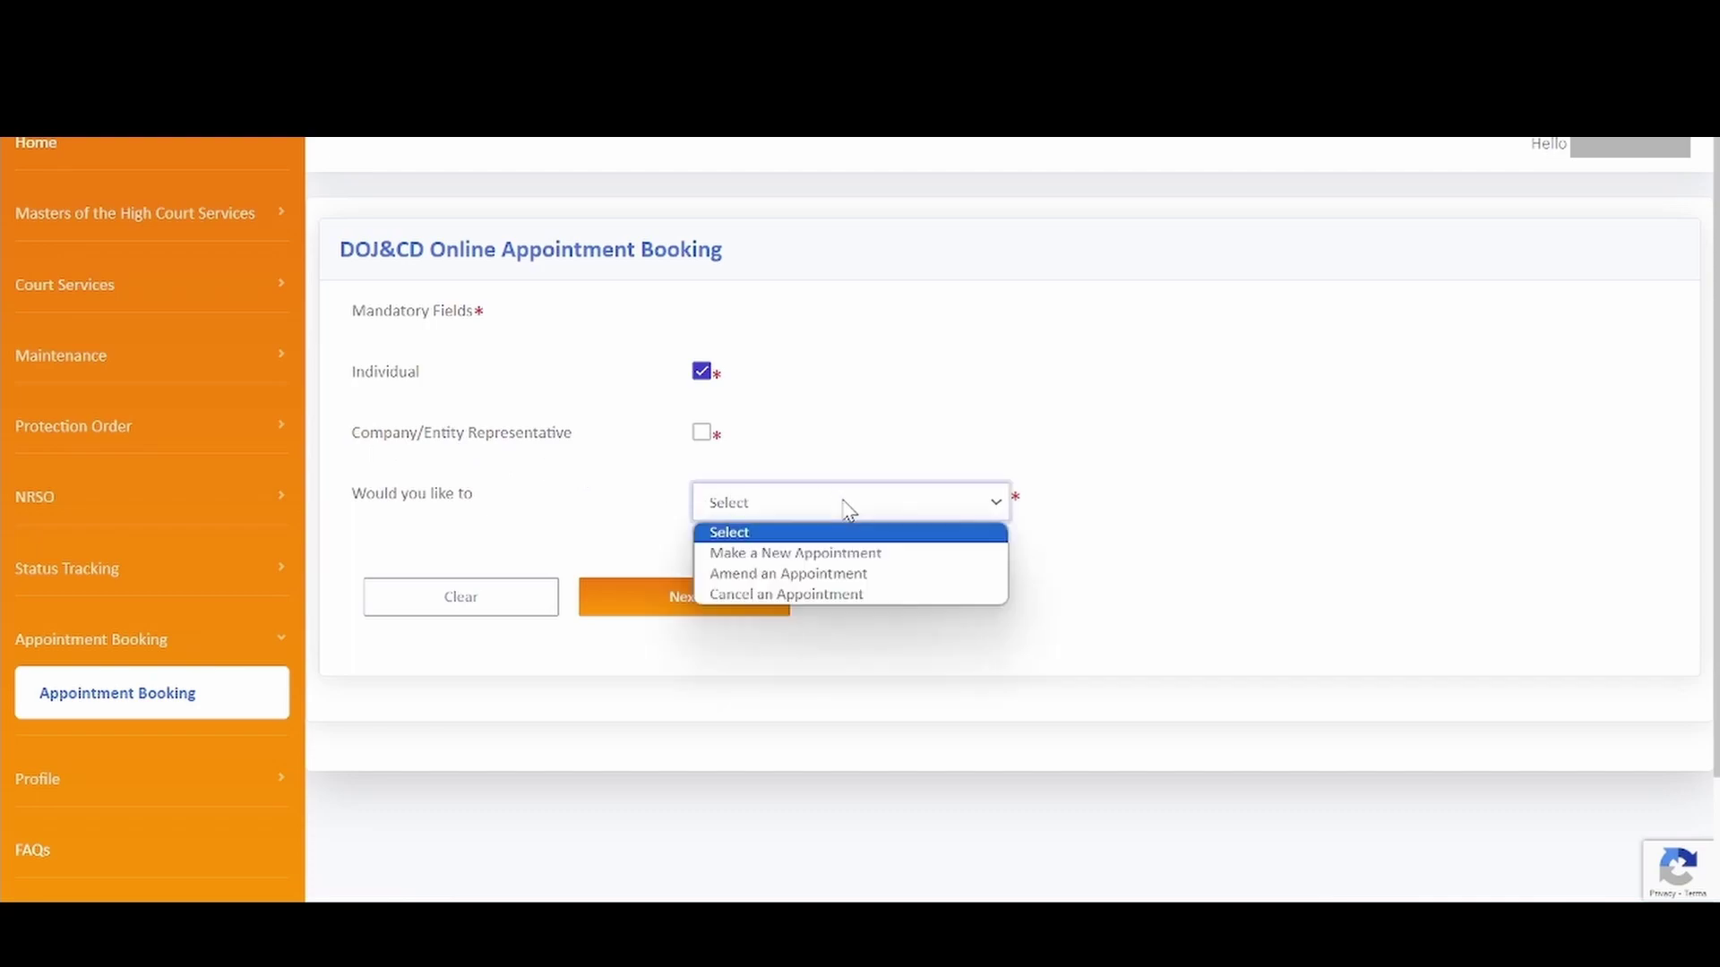
click(925, 587)
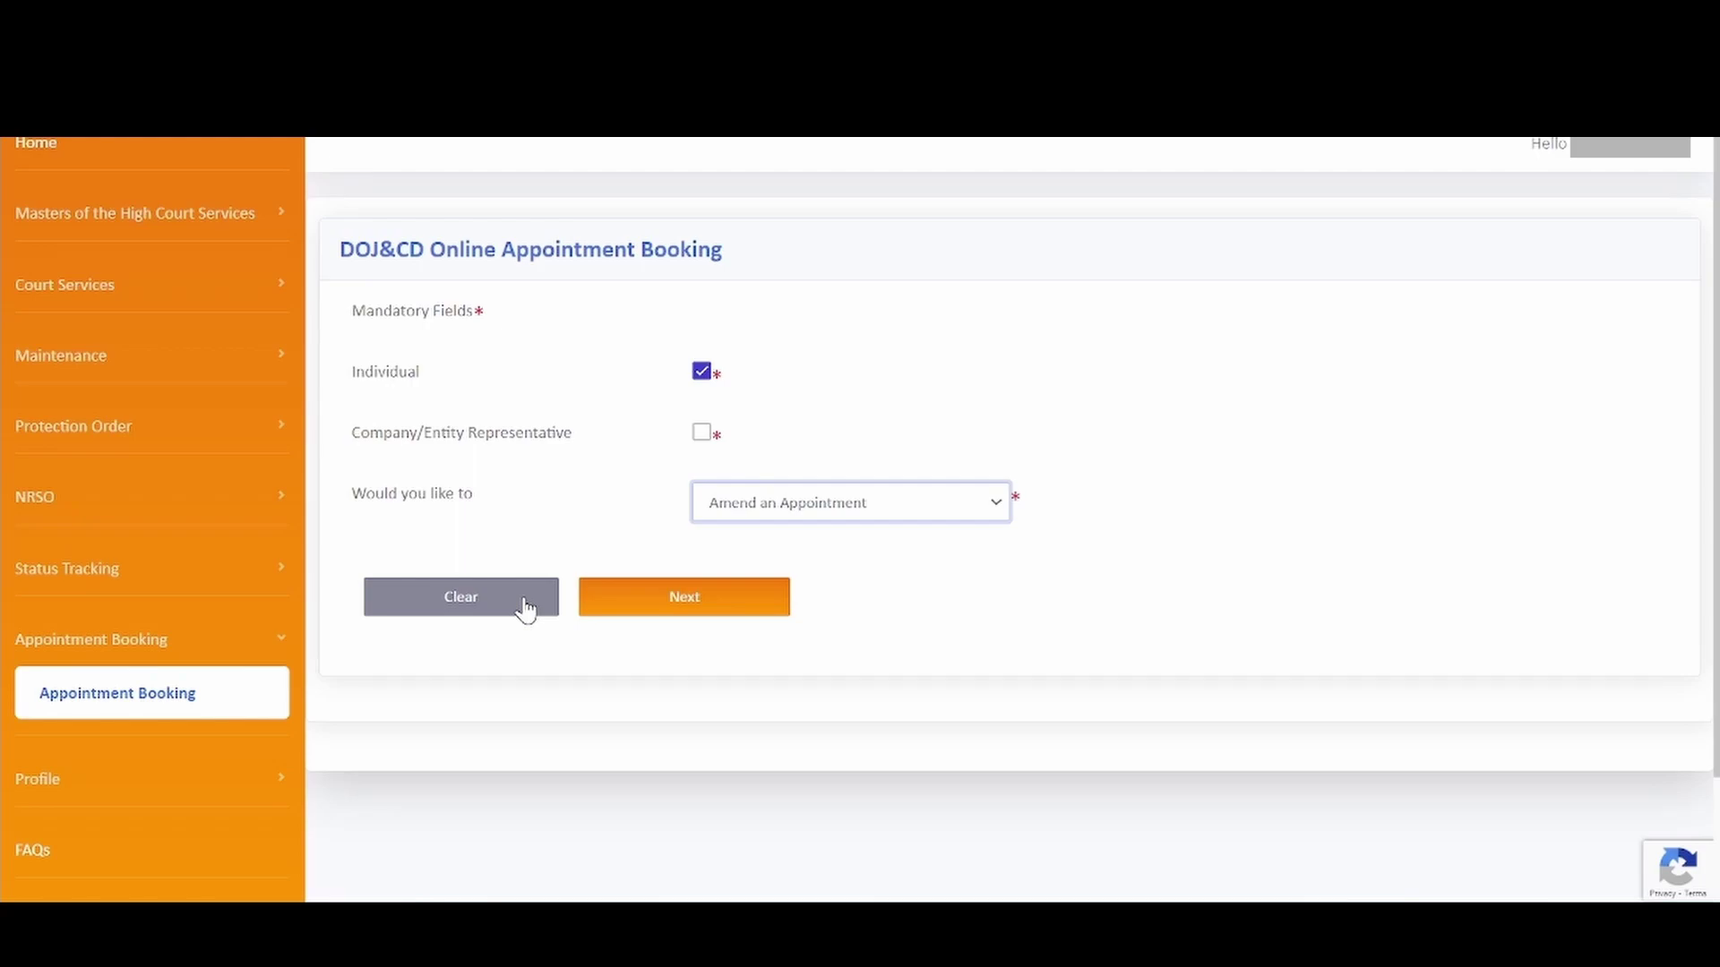
click(722, 604)
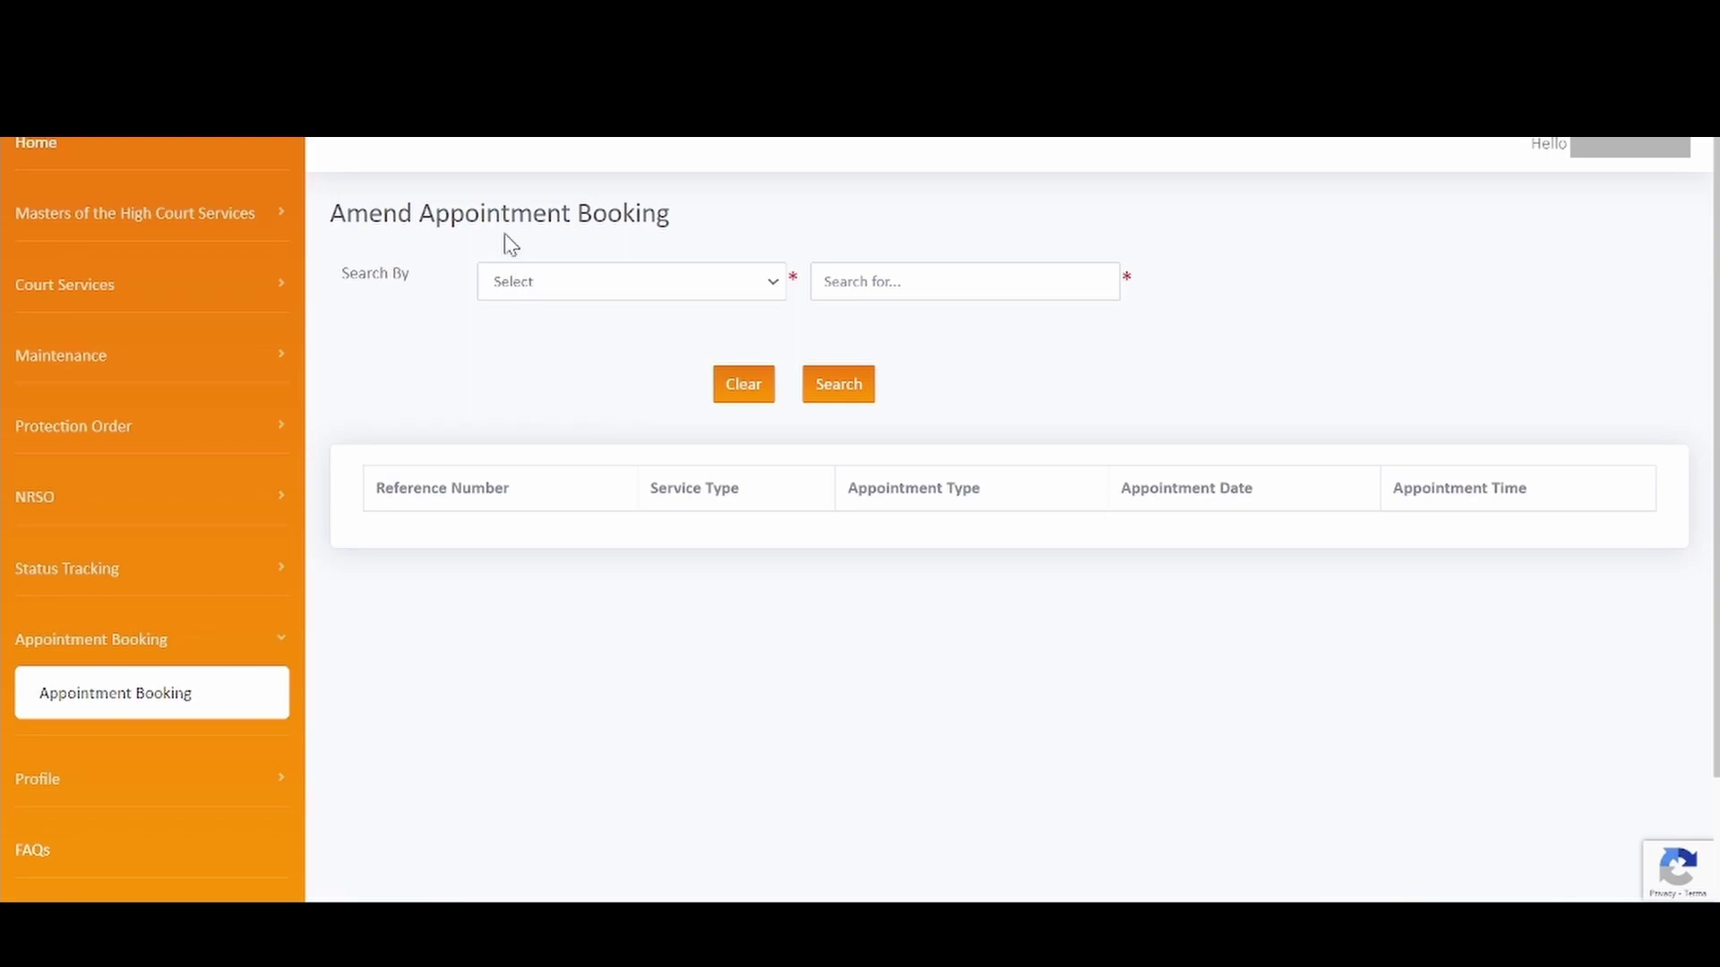
Search amendable bookings by Reference Number 119, listing the 9/8/2023 09h00–10h00 Deceased Estate booking.
click(697, 283)
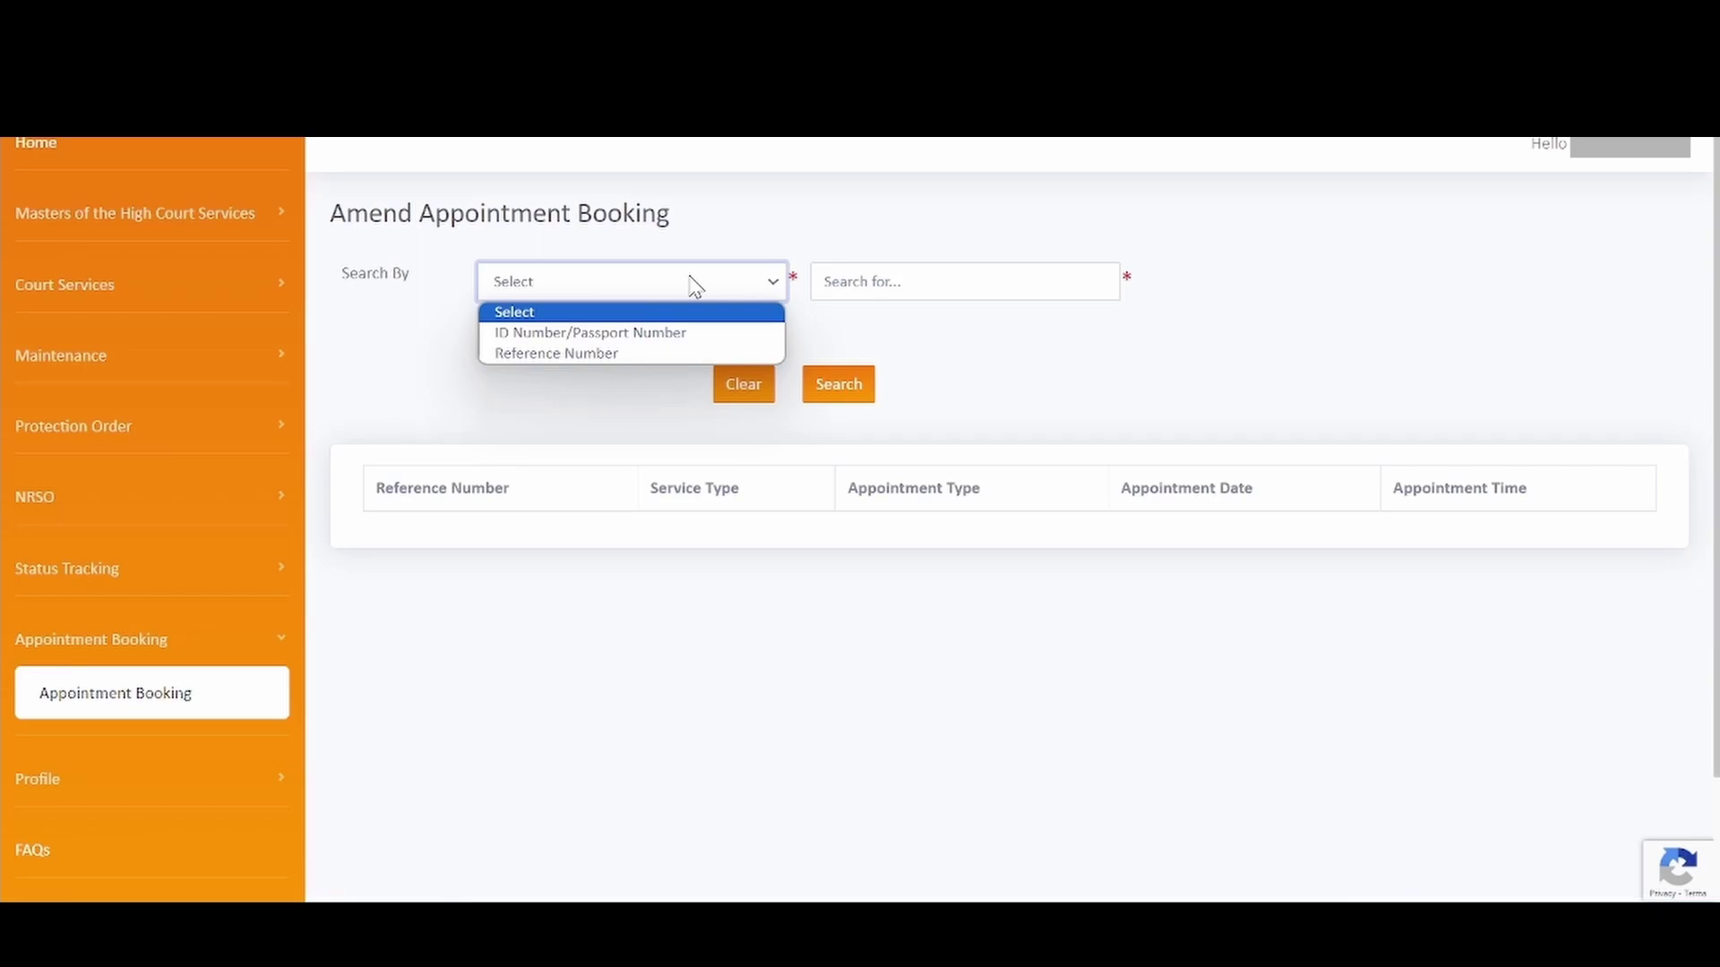
click(636, 351)
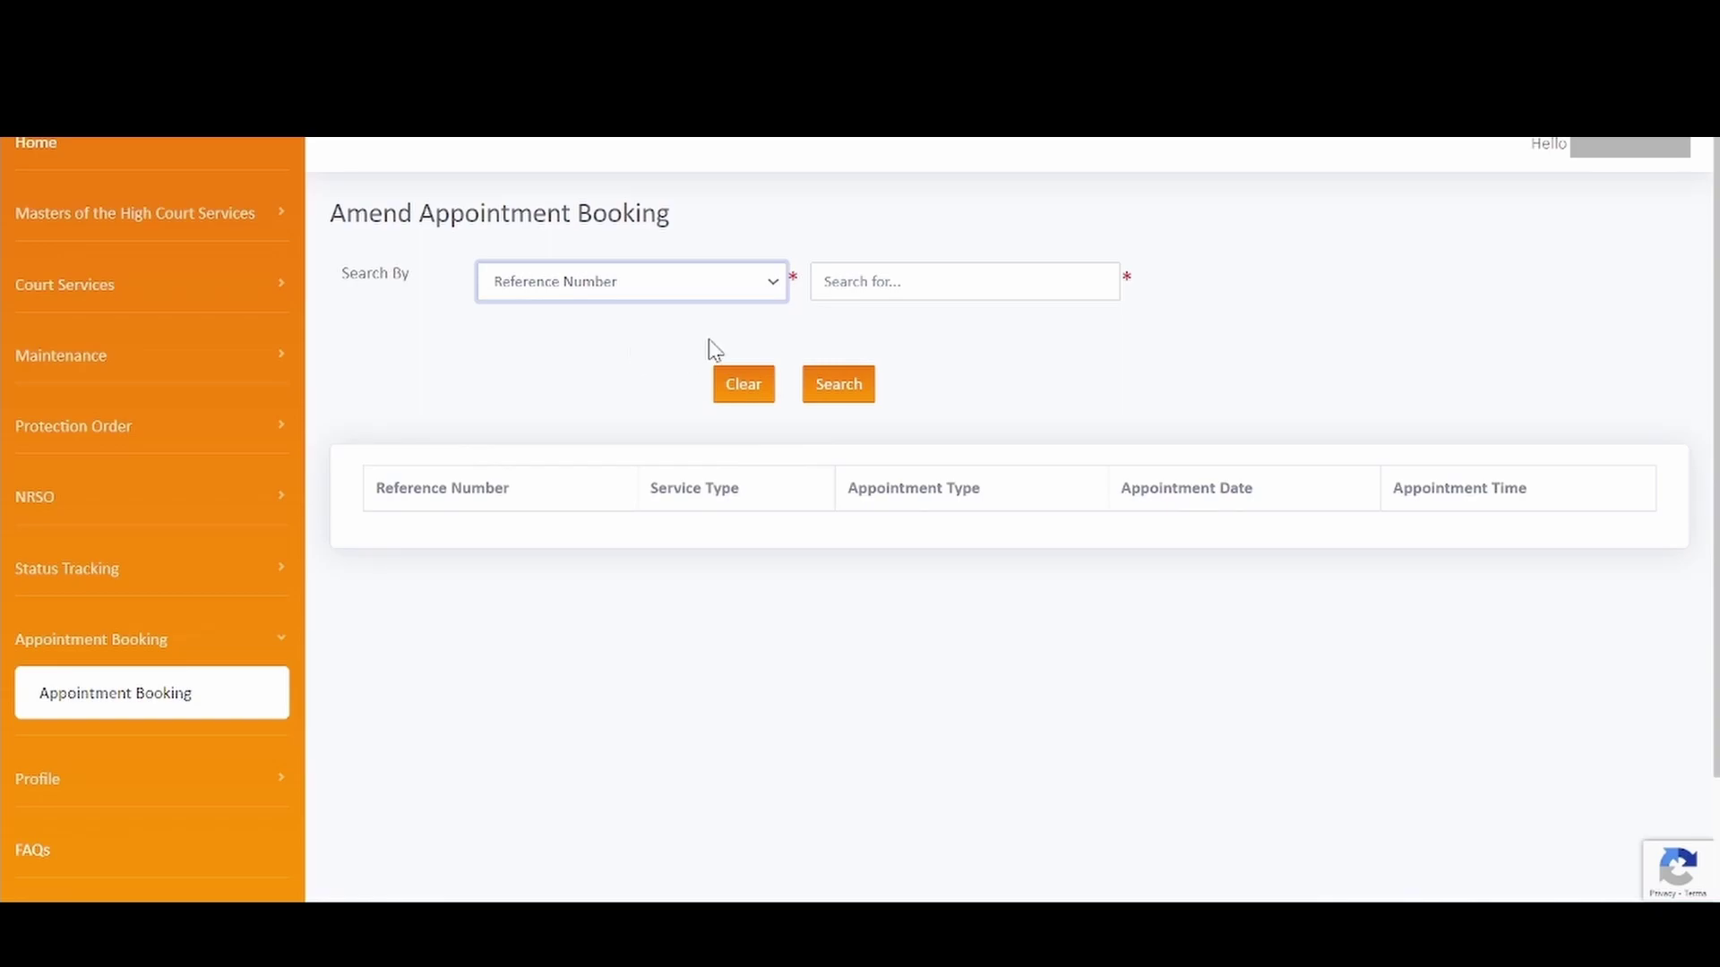
click(899, 285)
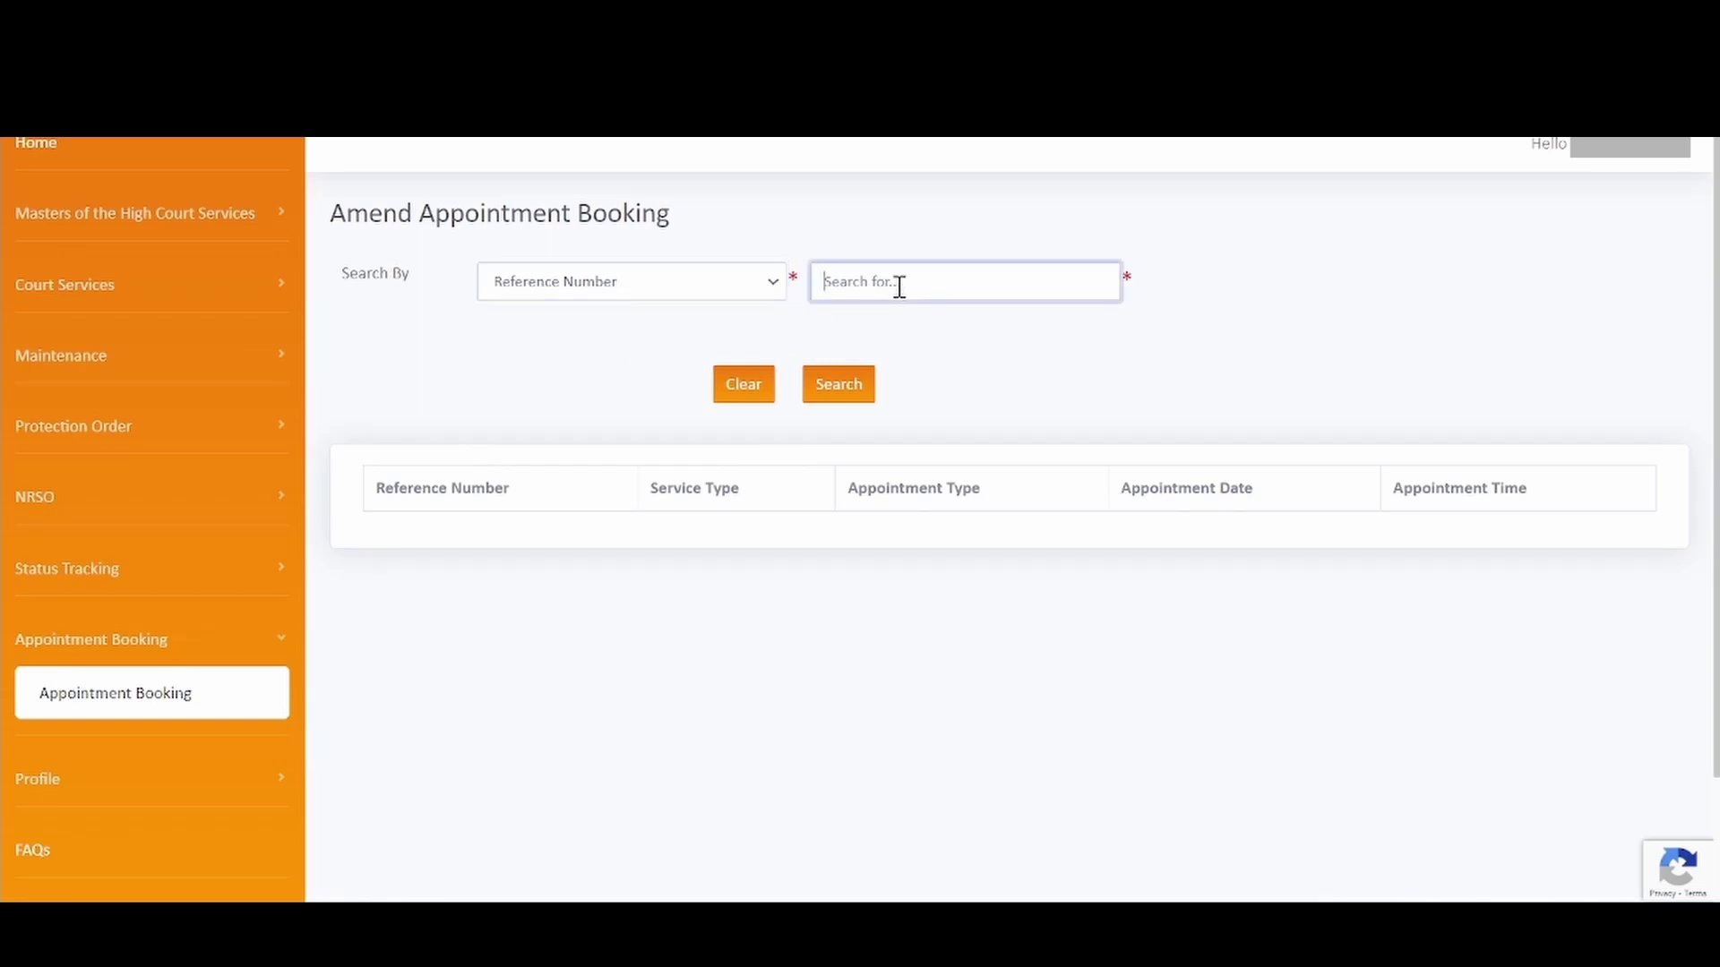
text(119)
click(838, 388)
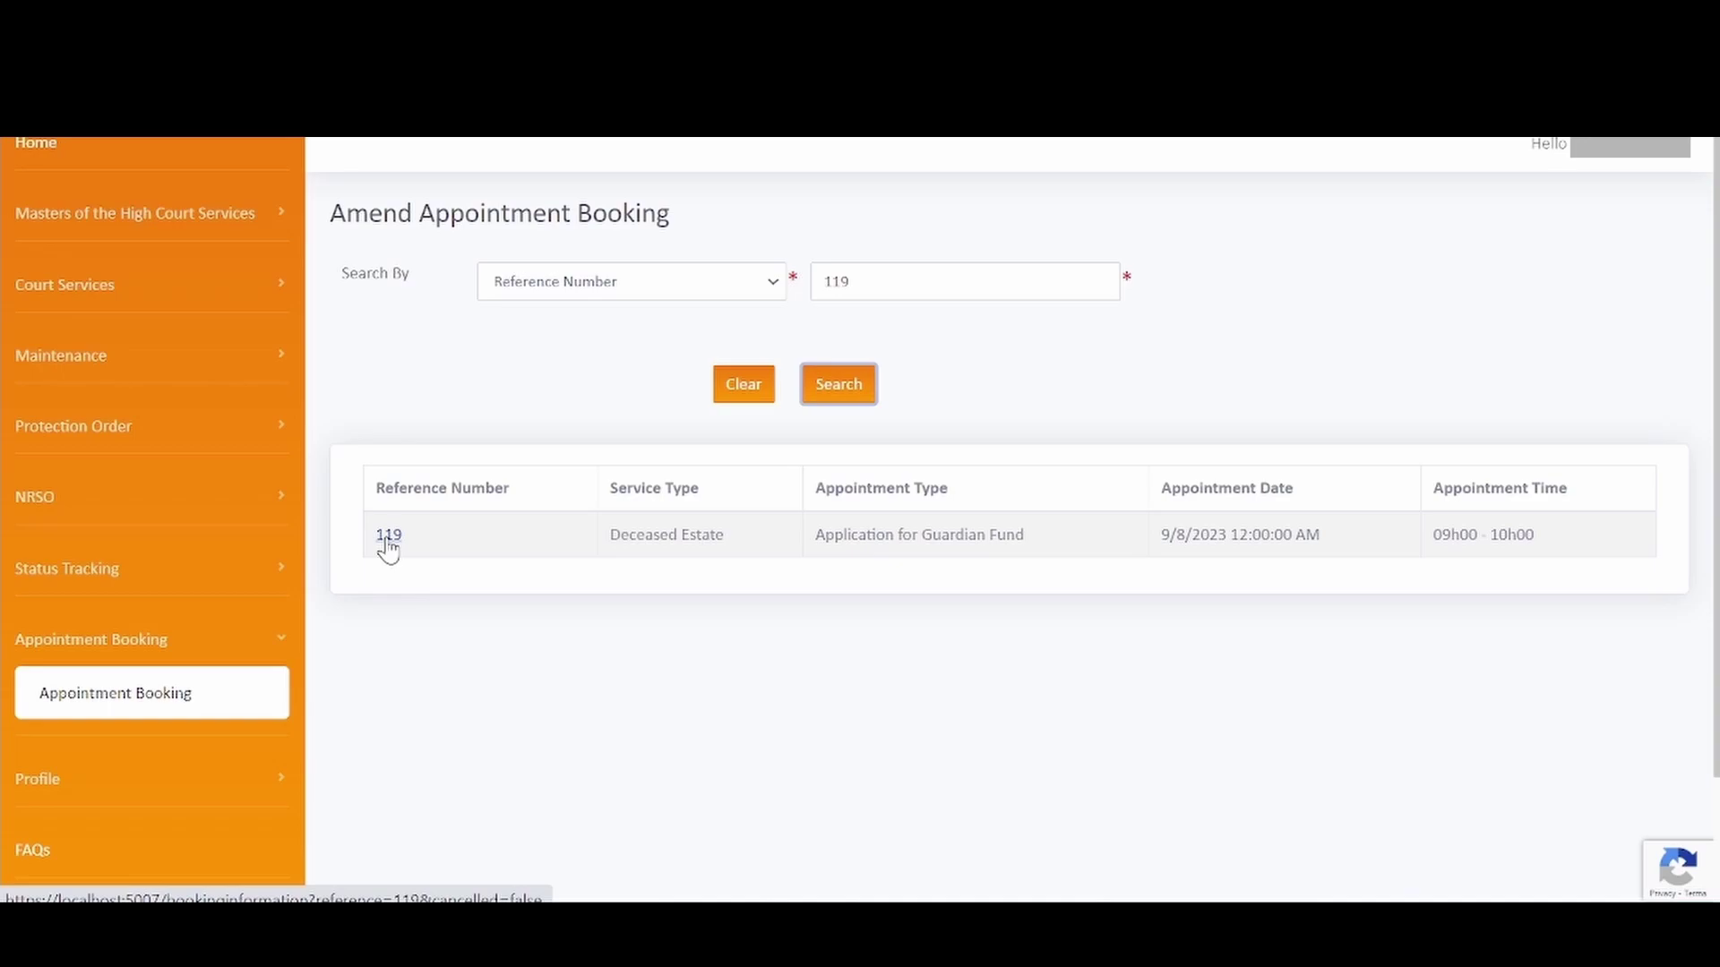
Open the Deceased Estate booking 119 and switch its slot to 10h00–11h00 instead of 09h00–10h00.
click(387, 538)
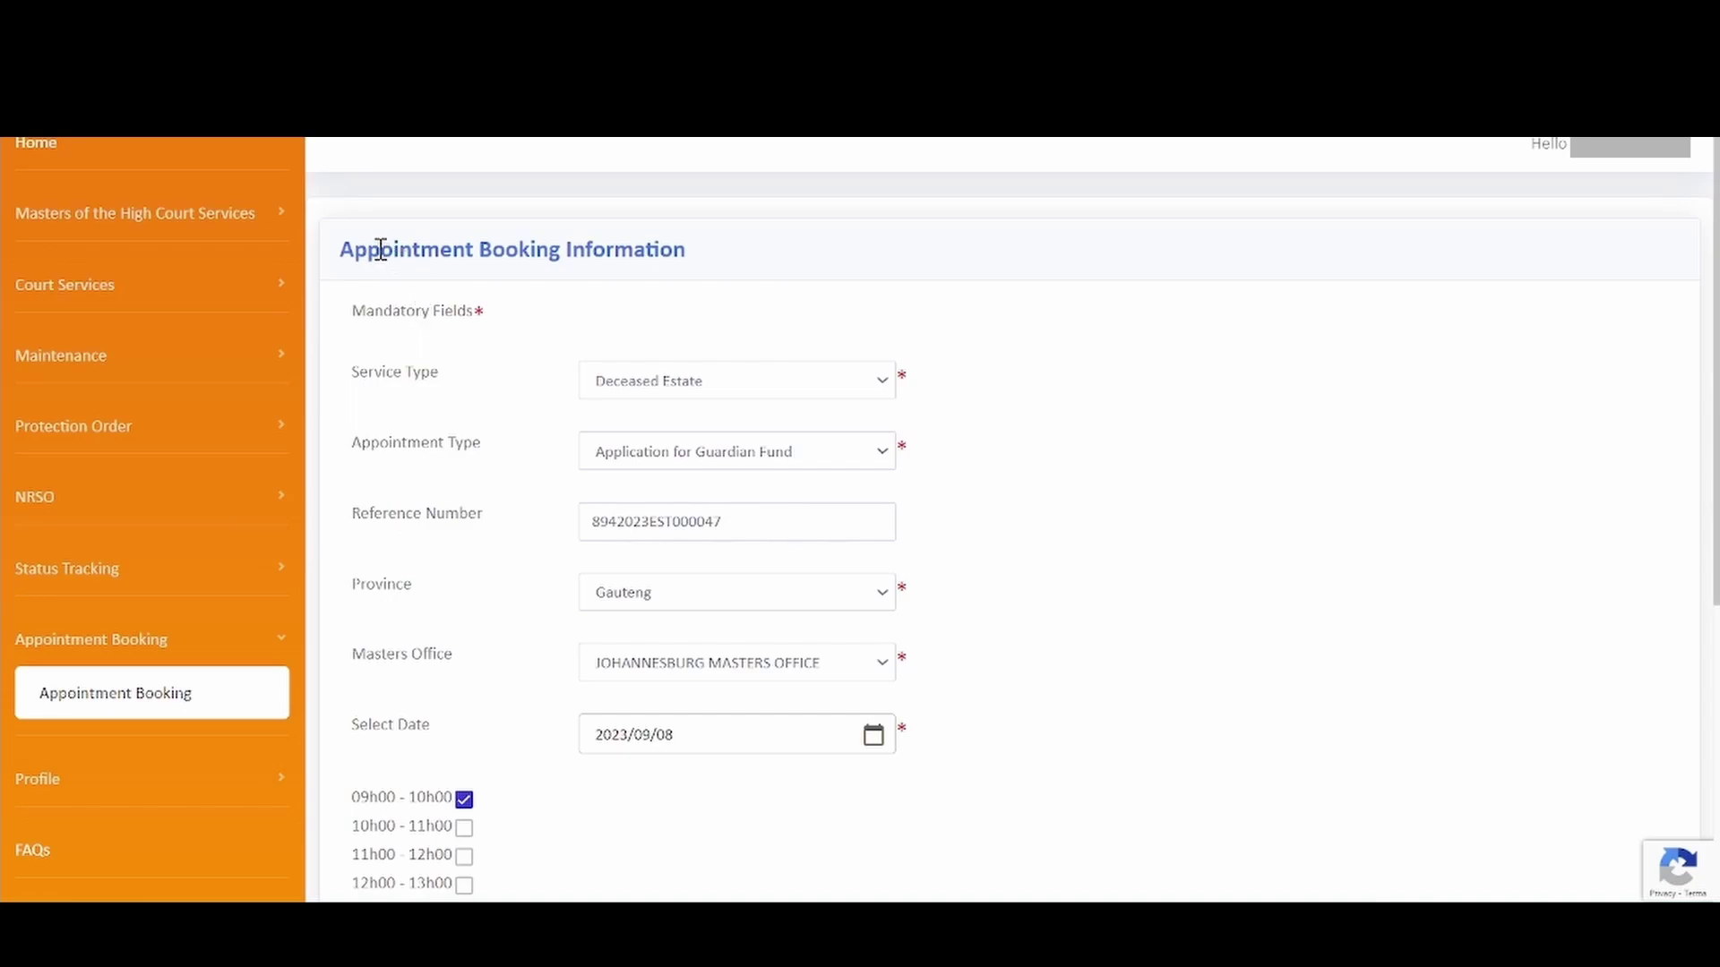
scroll(706, 275, down, 2)
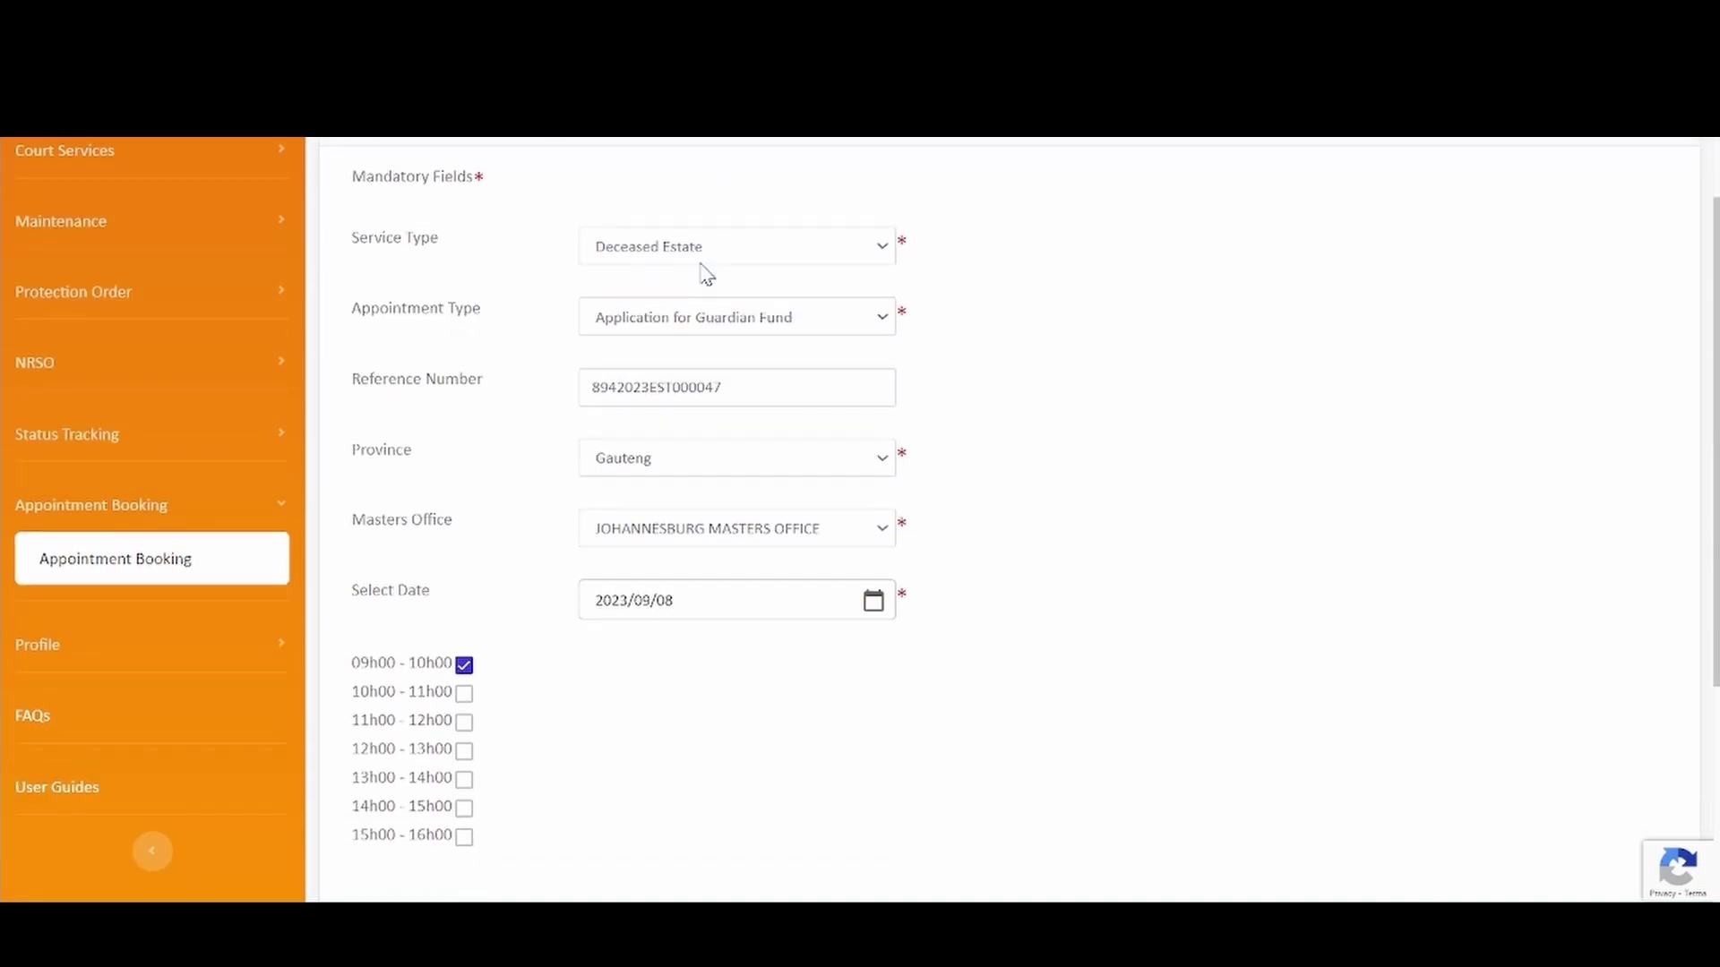
scroll(707, 275, down, 2)
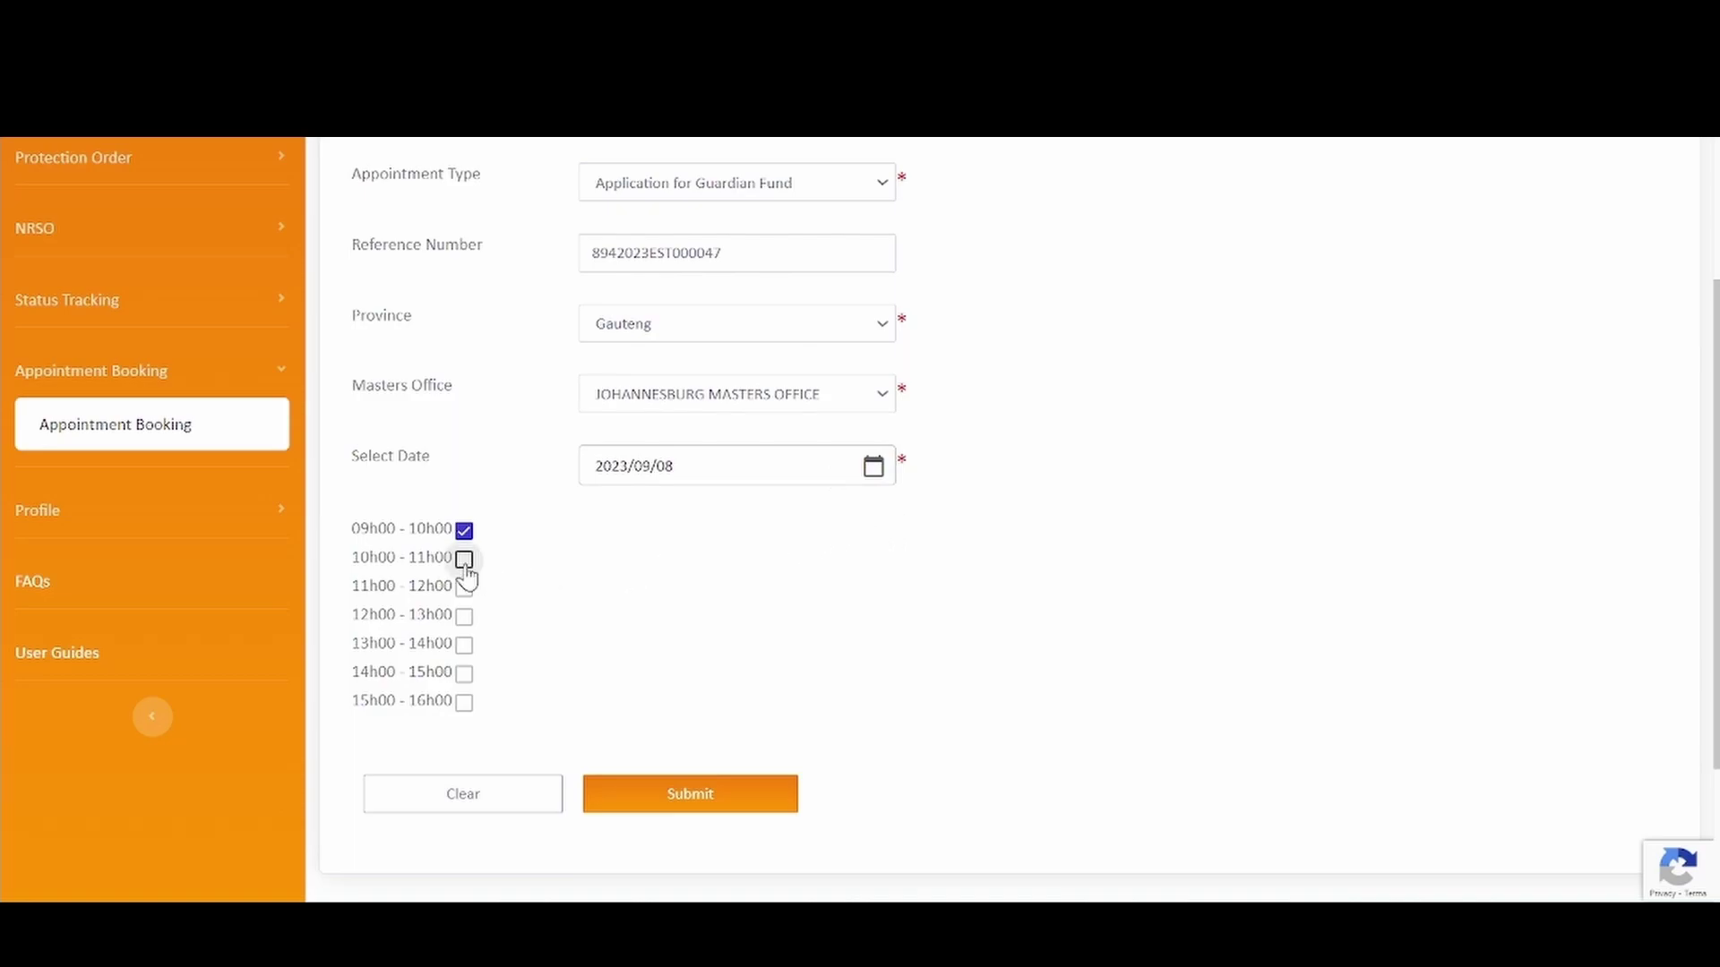
scroll(654, 556, up, 2)
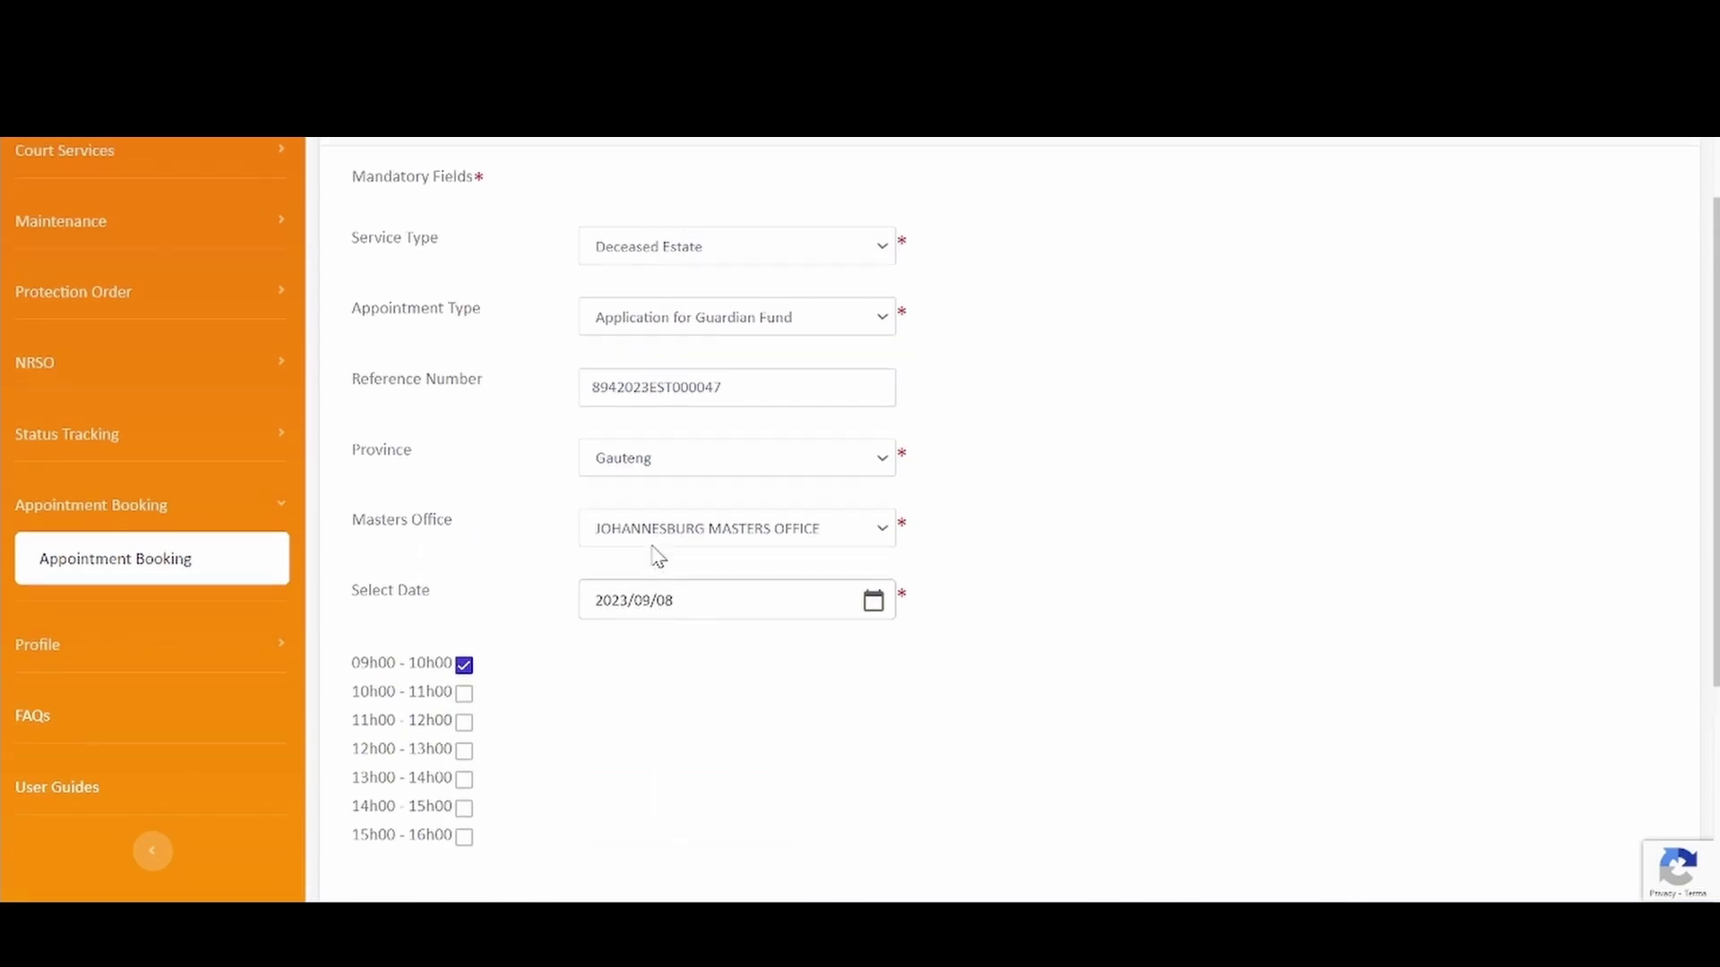
scroll(652, 548, down, 2)
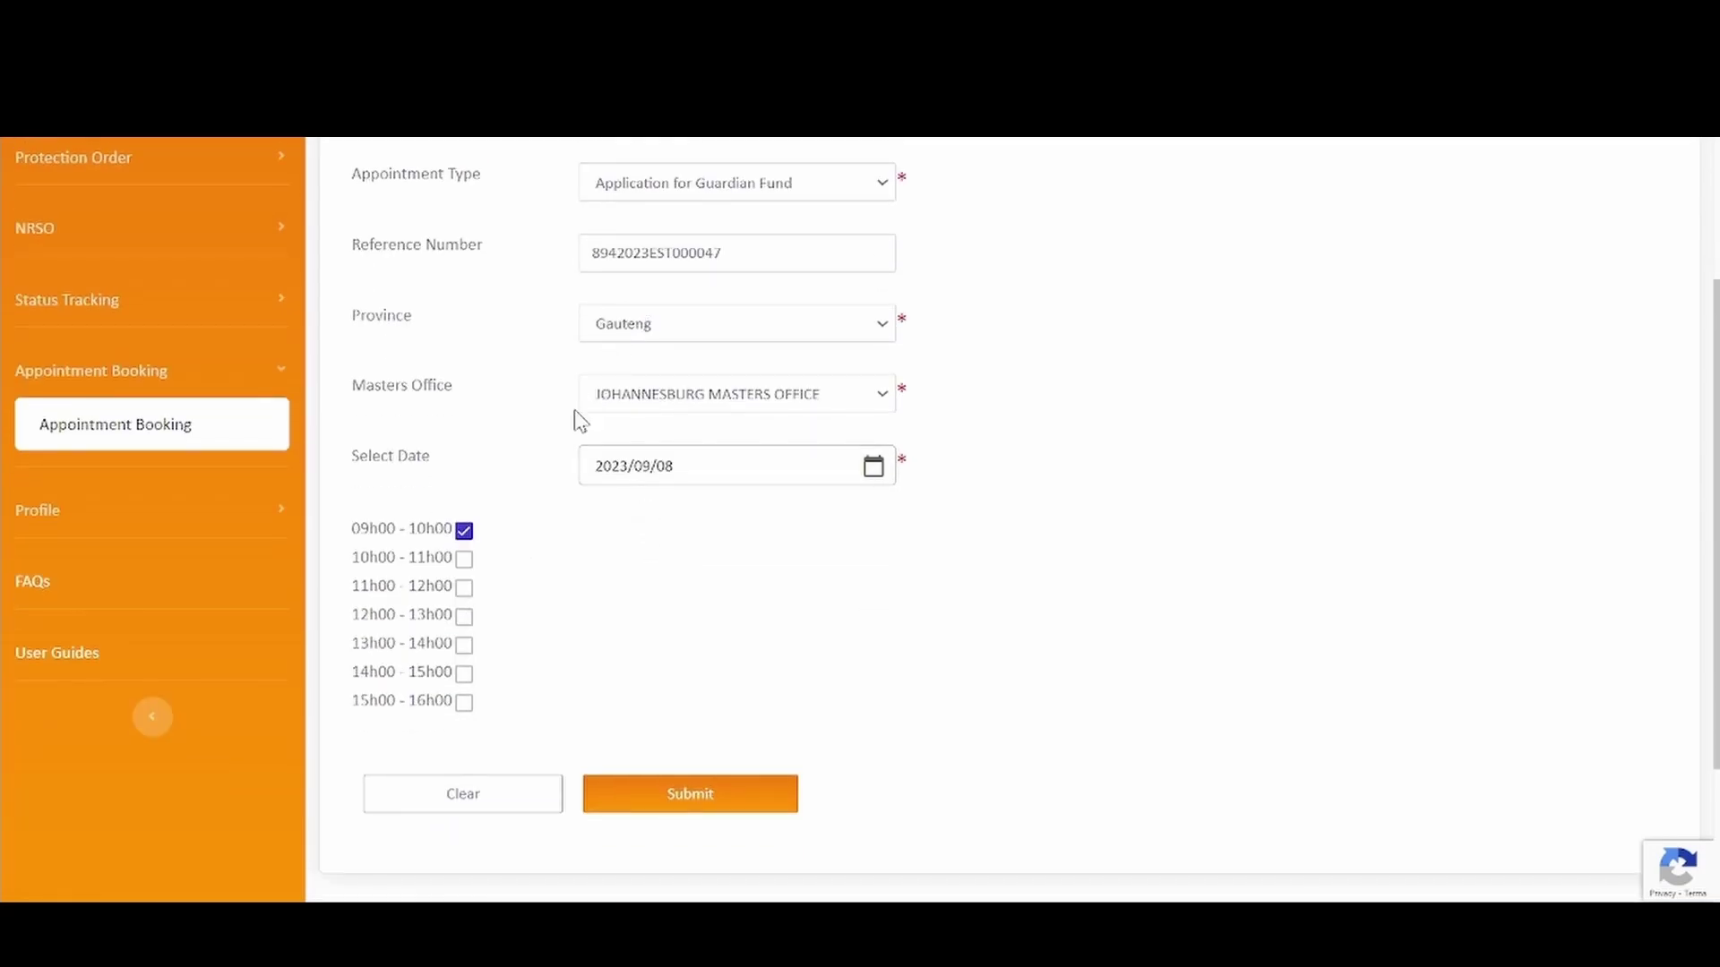
click(464, 559)
scroll(545, 579, down, 3)
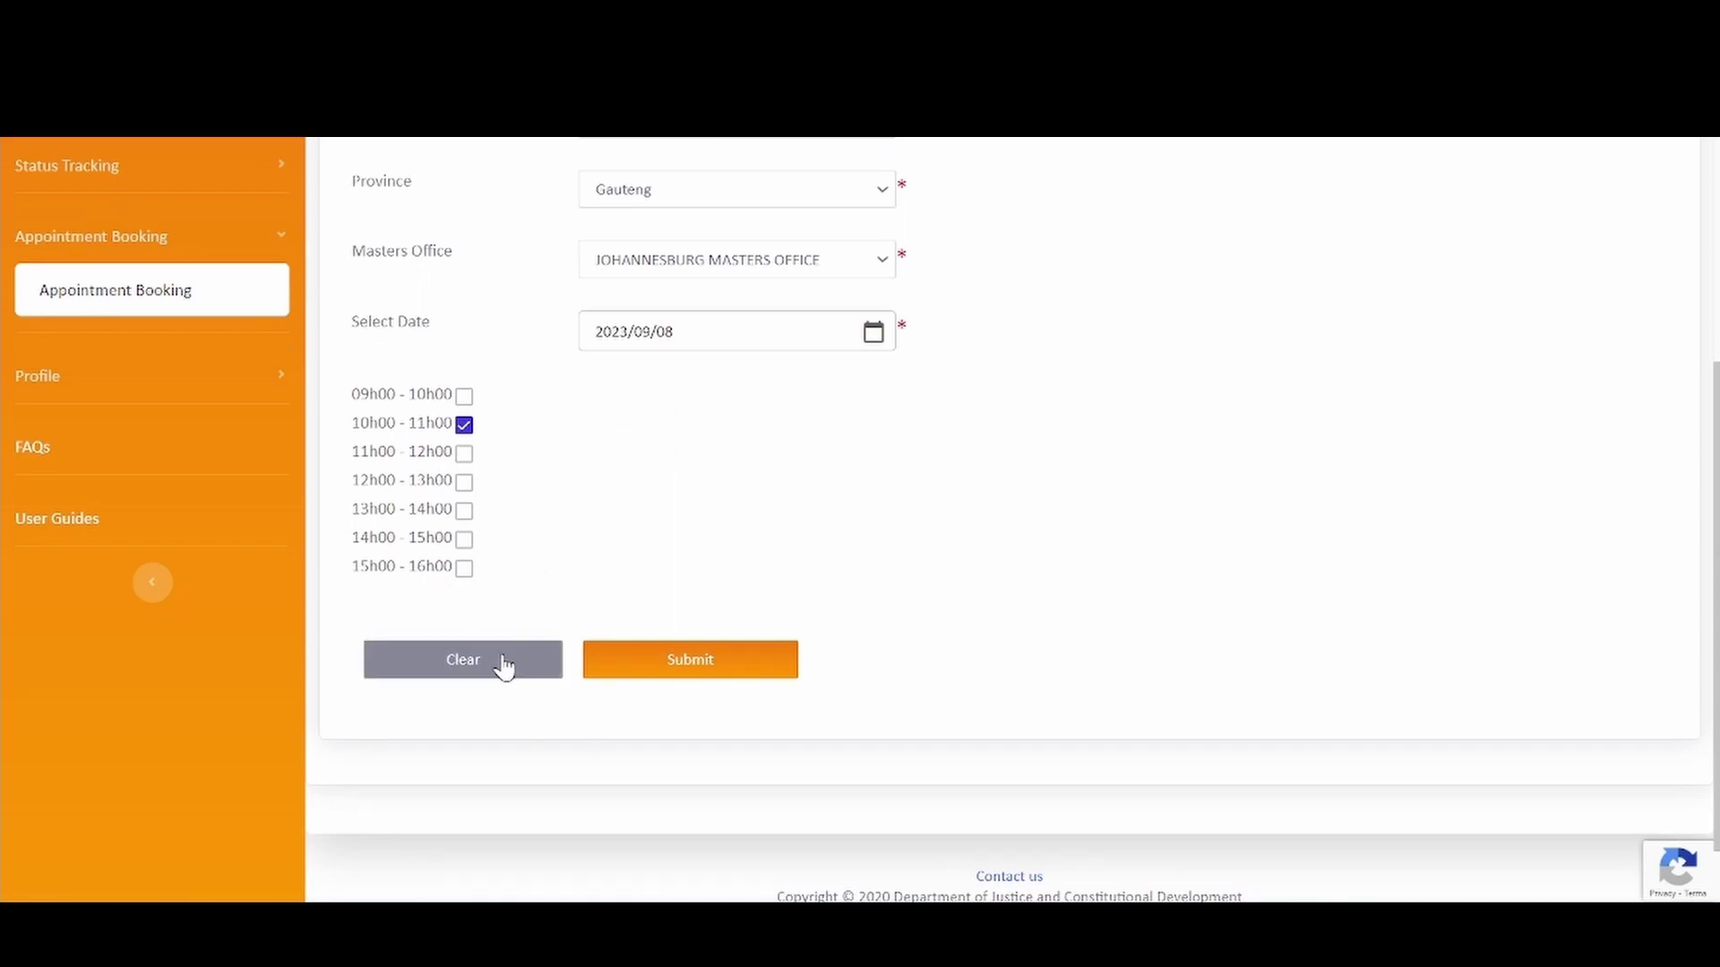
Submit the 10h00–11h00 amendment, acknowledging the documents checklist, reference notice and success message.
click(663, 668)
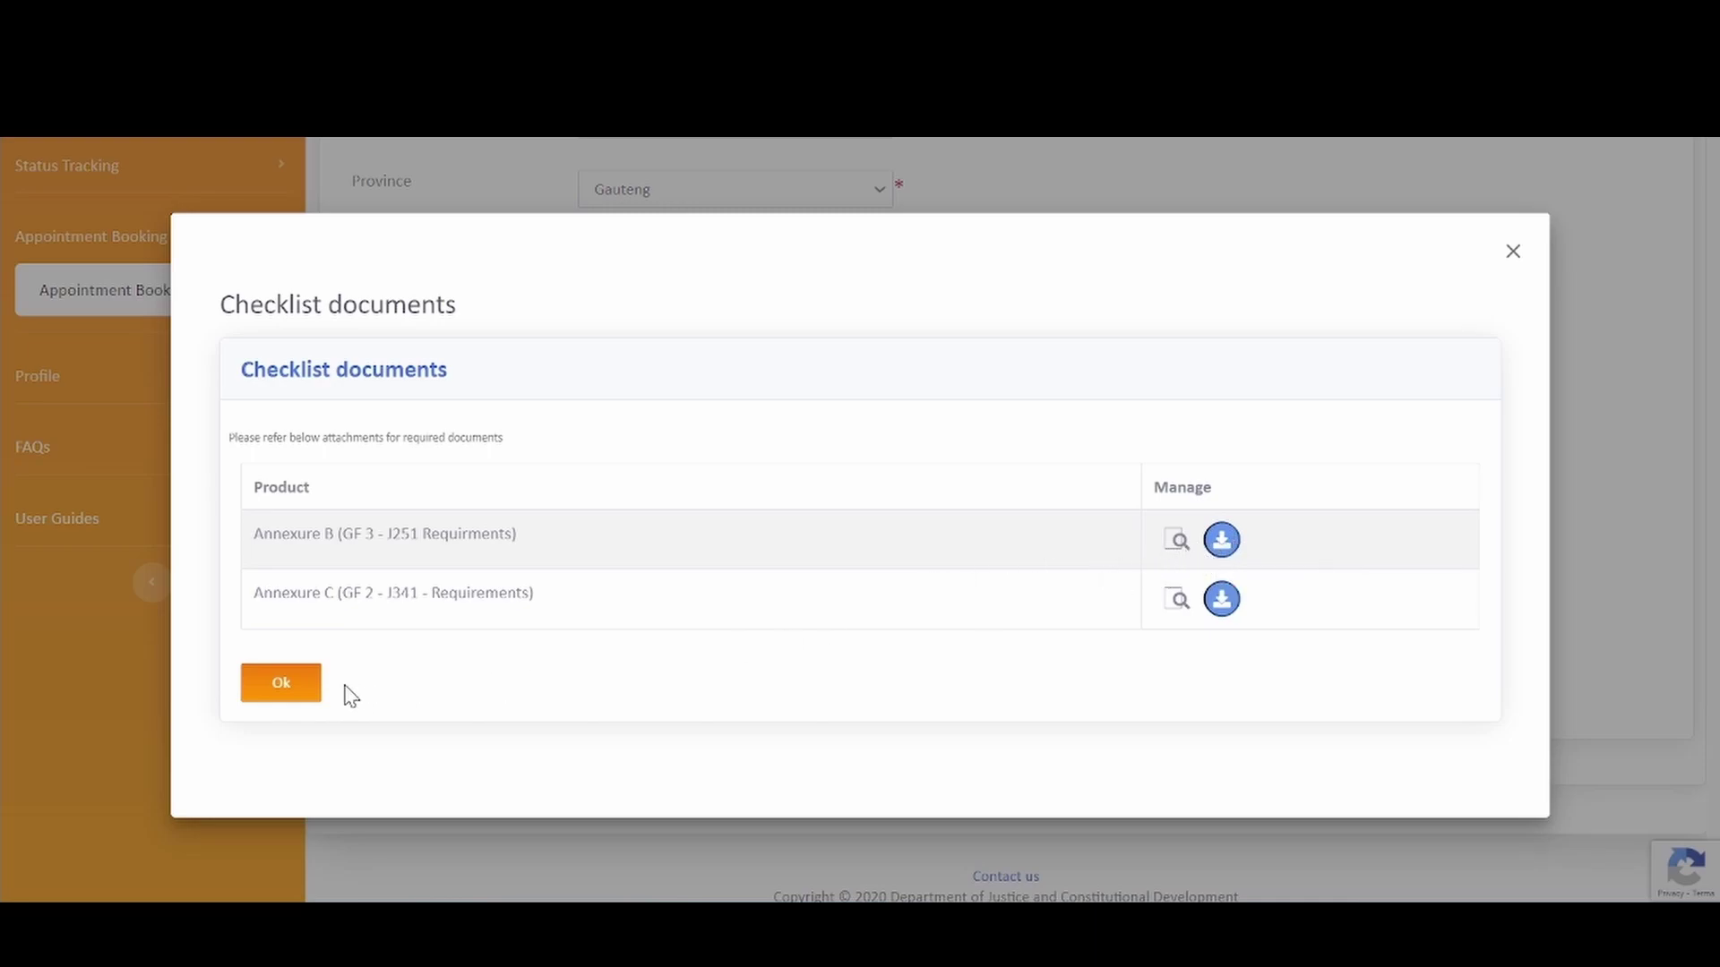
click(281, 683)
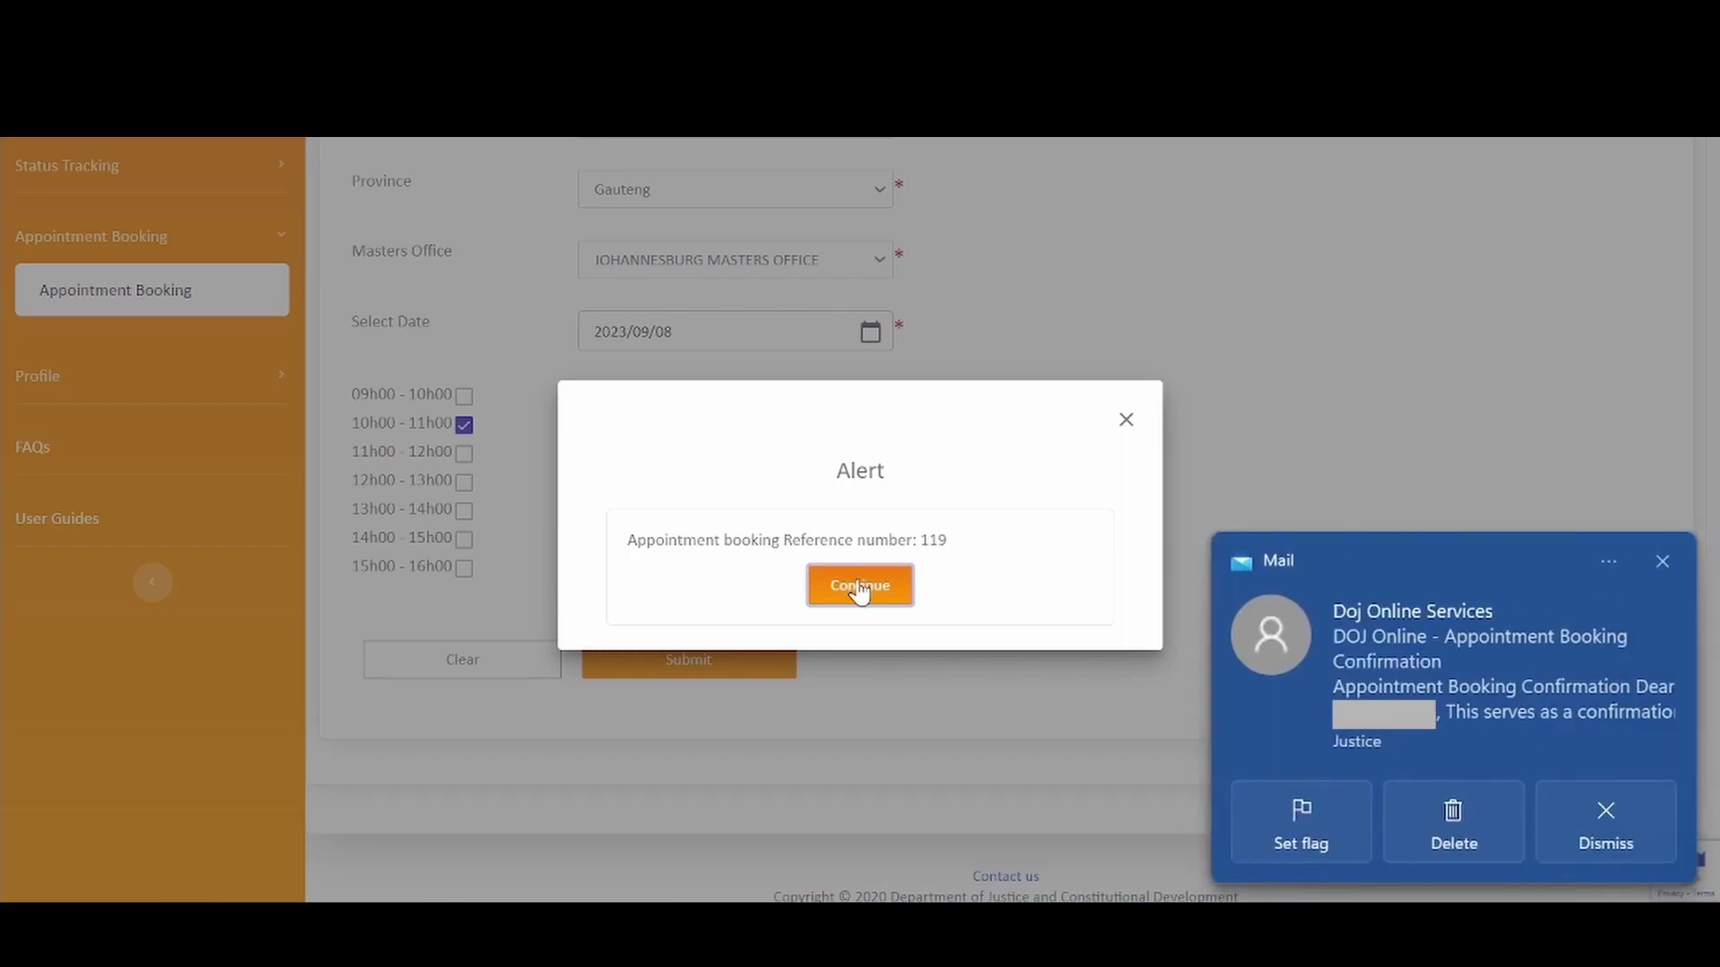
click(859, 590)
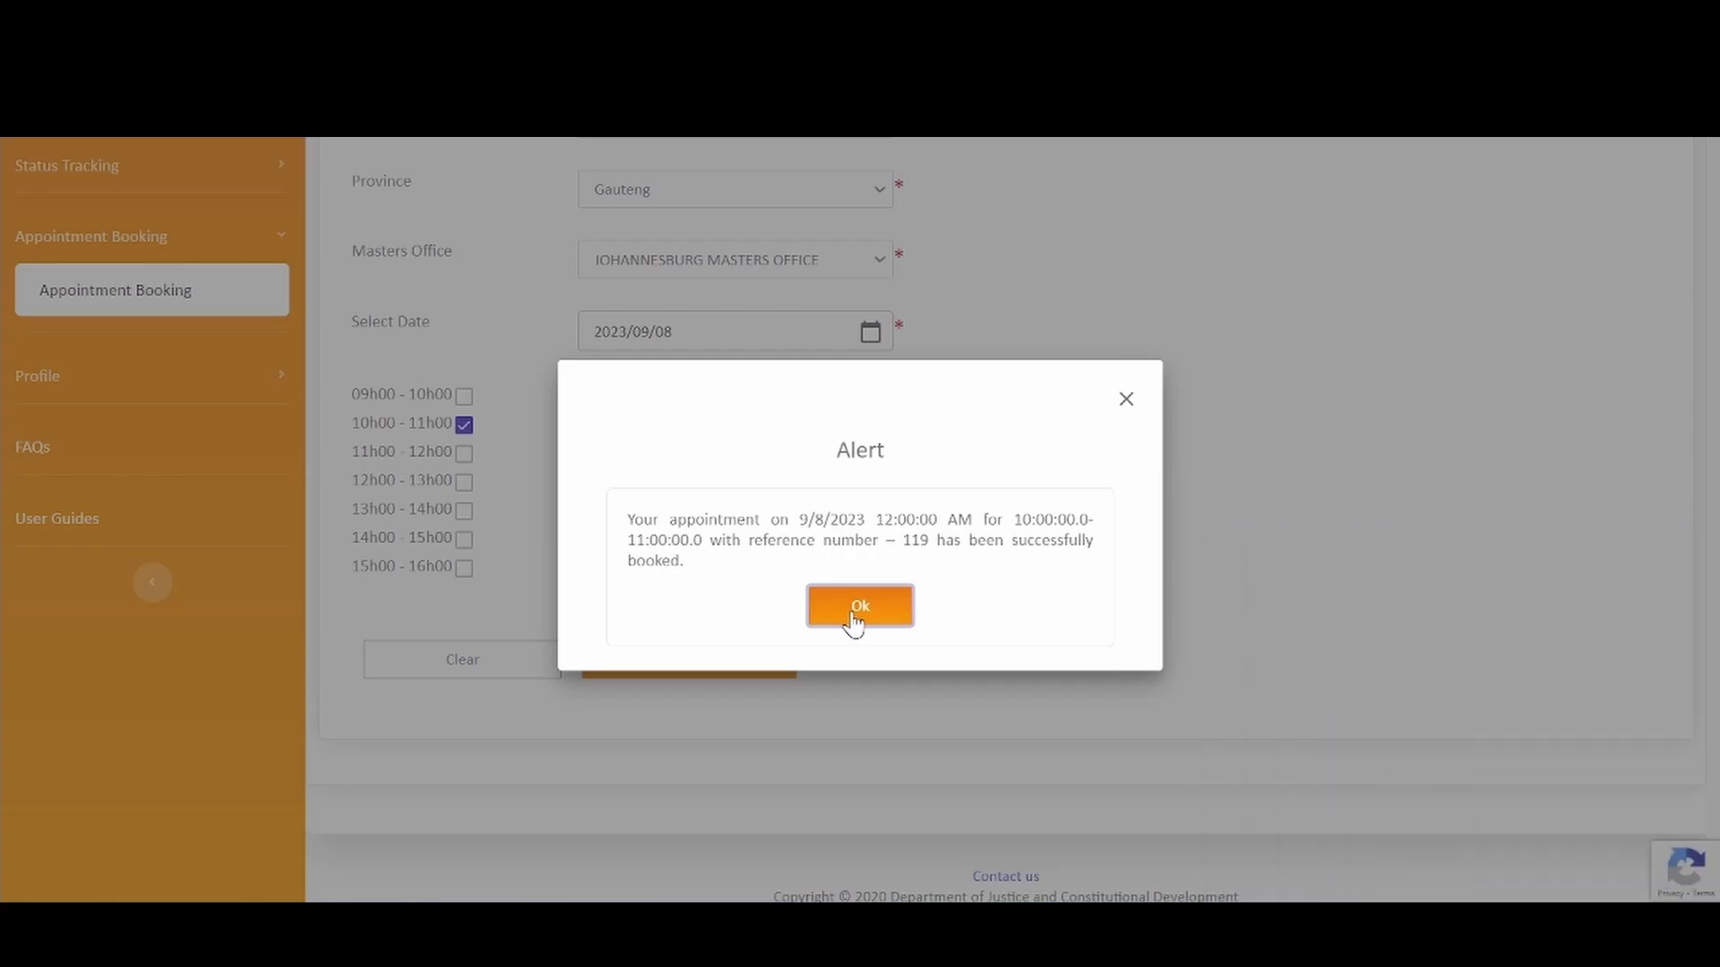
click(855, 622)
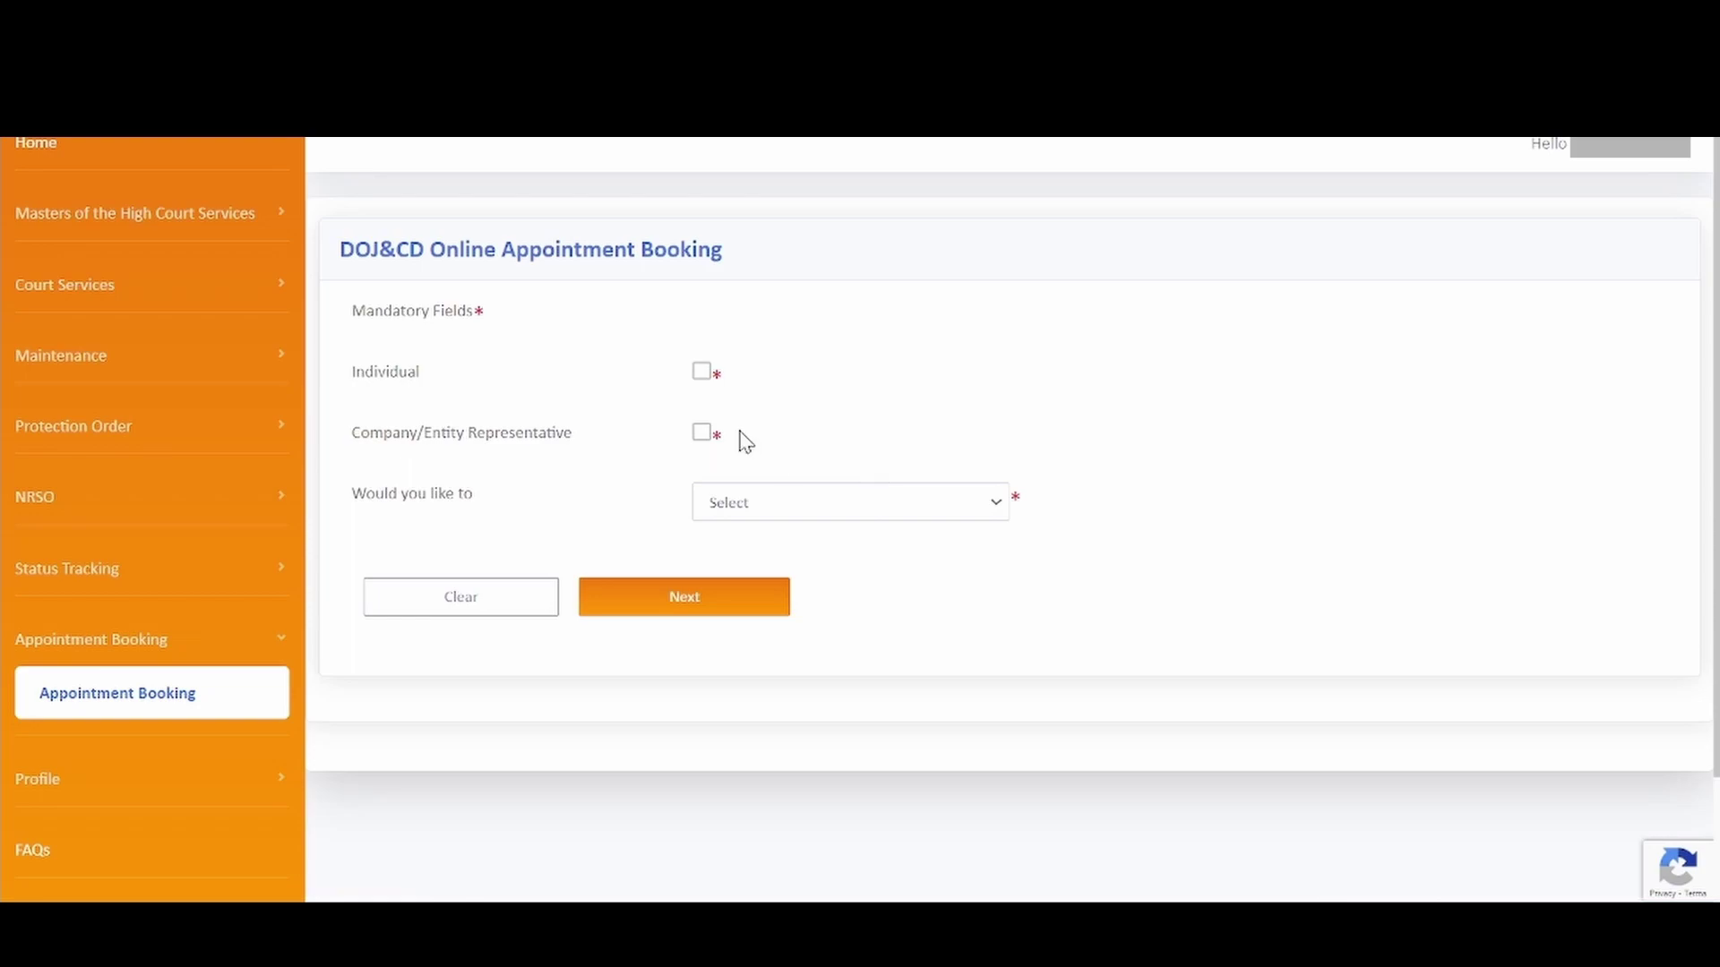
As an Individual, choose 'Cancel an Appointment' and proceed to the cancellation search page.
click(701, 373)
click(781, 511)
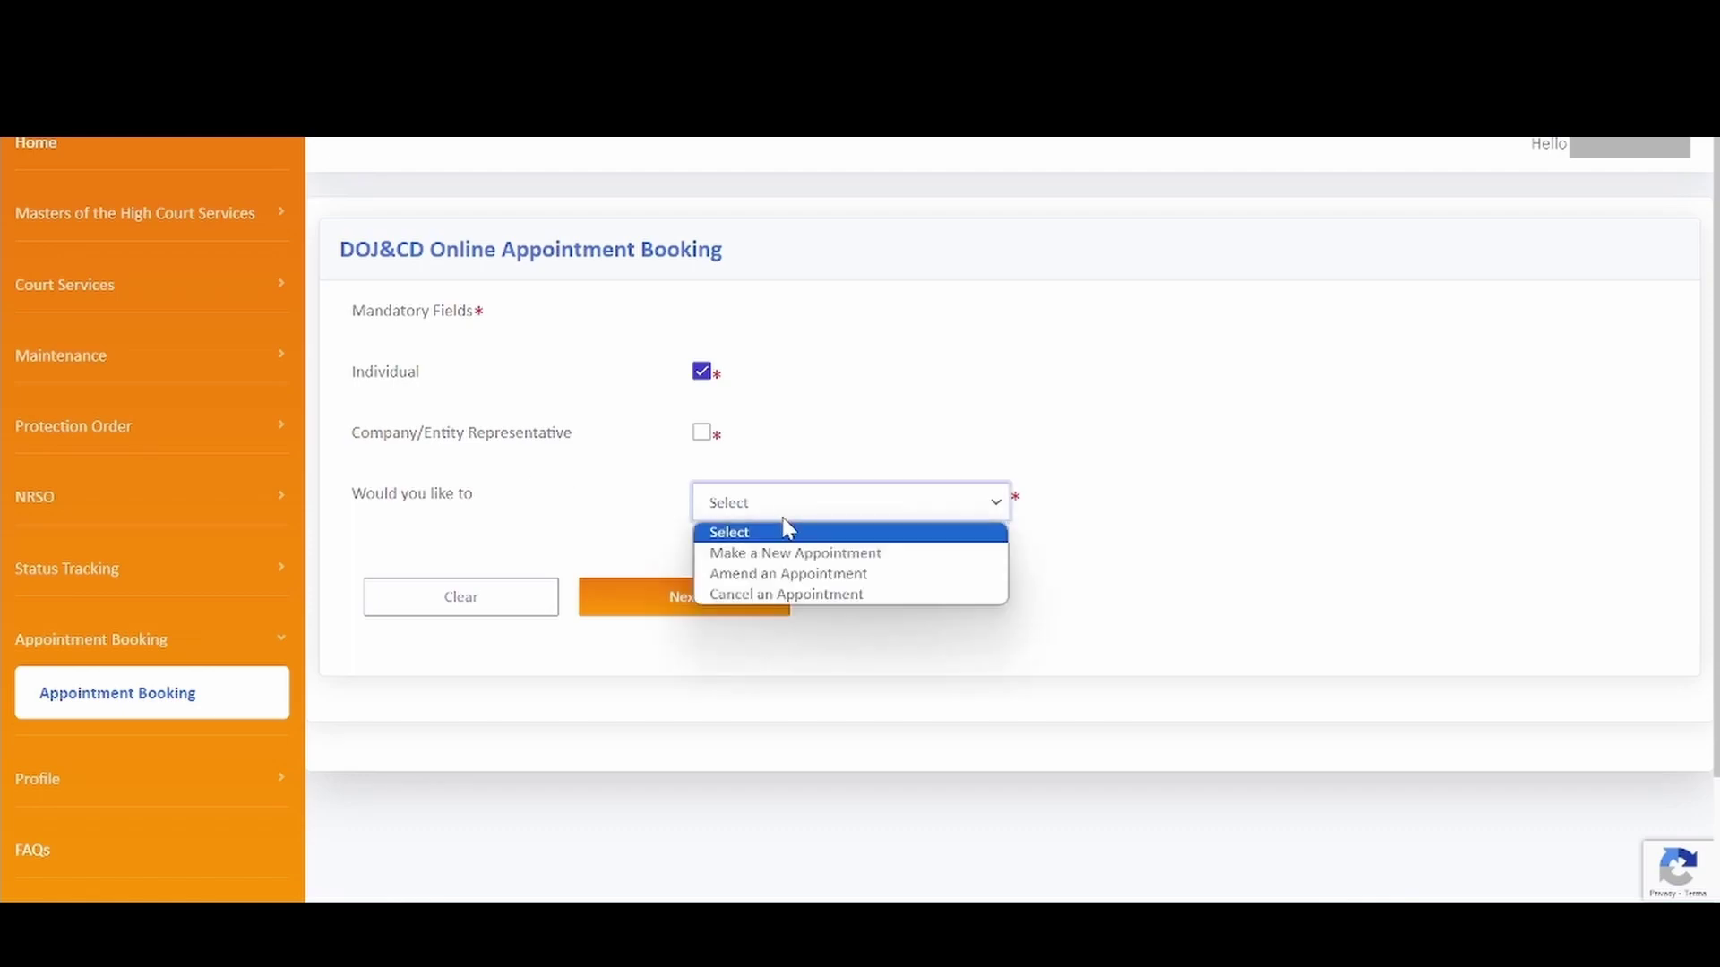
click(900, 594)
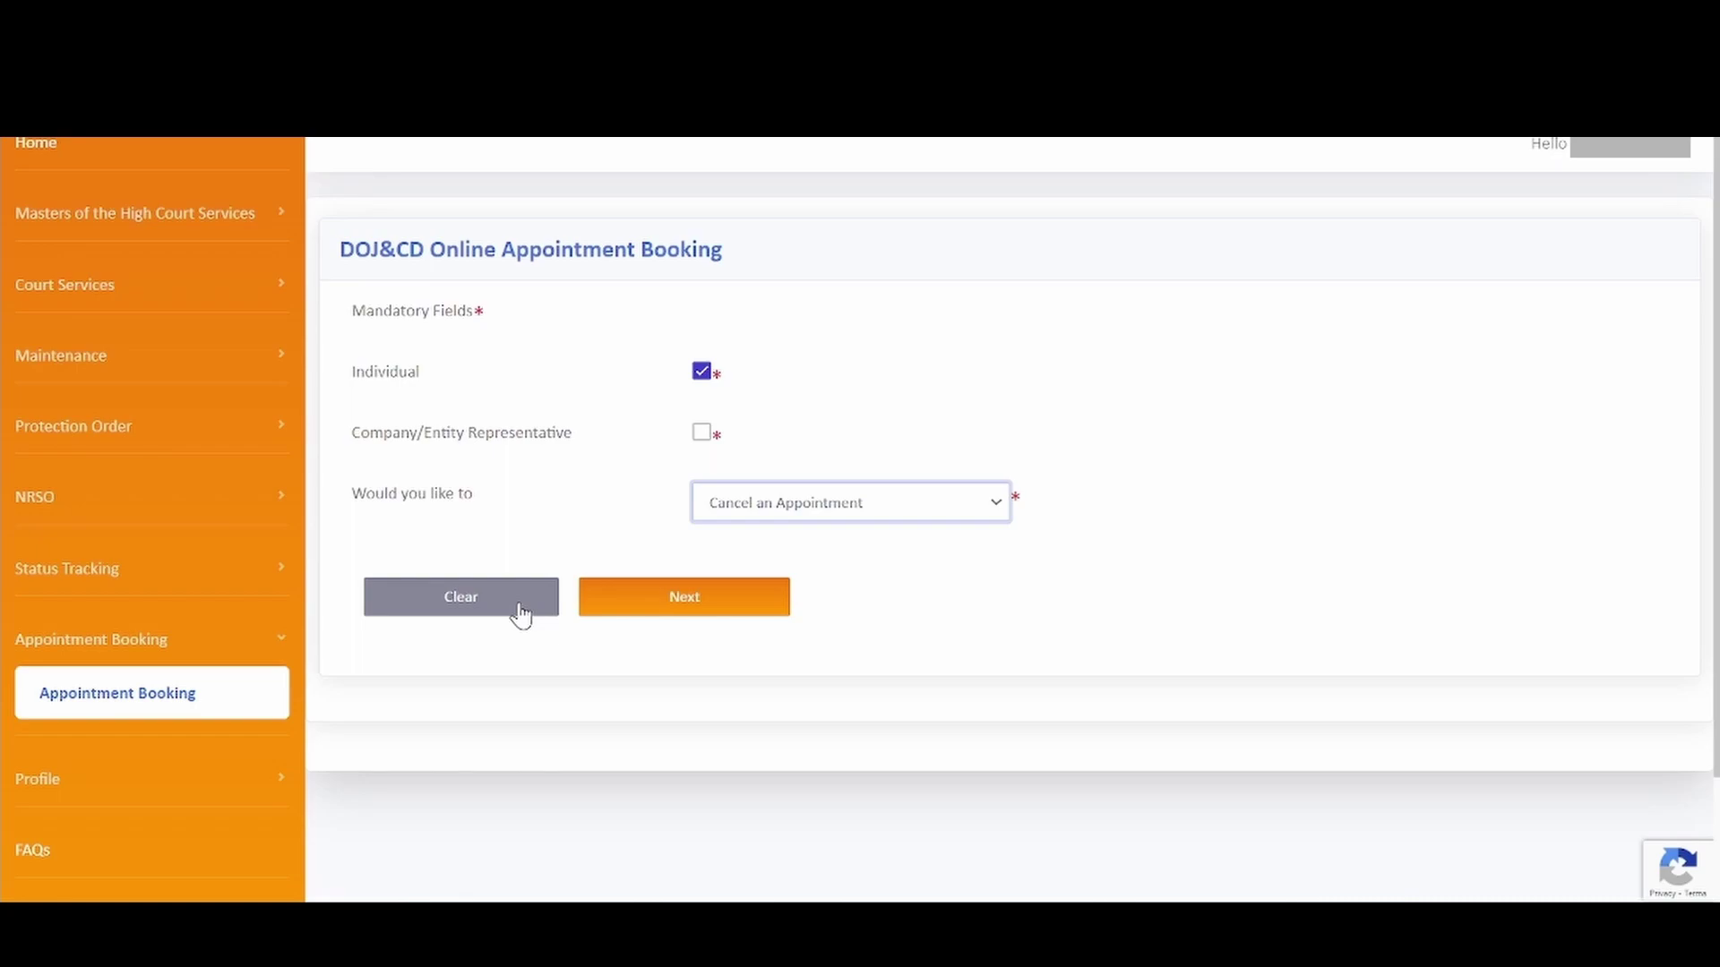
click(661, 606)
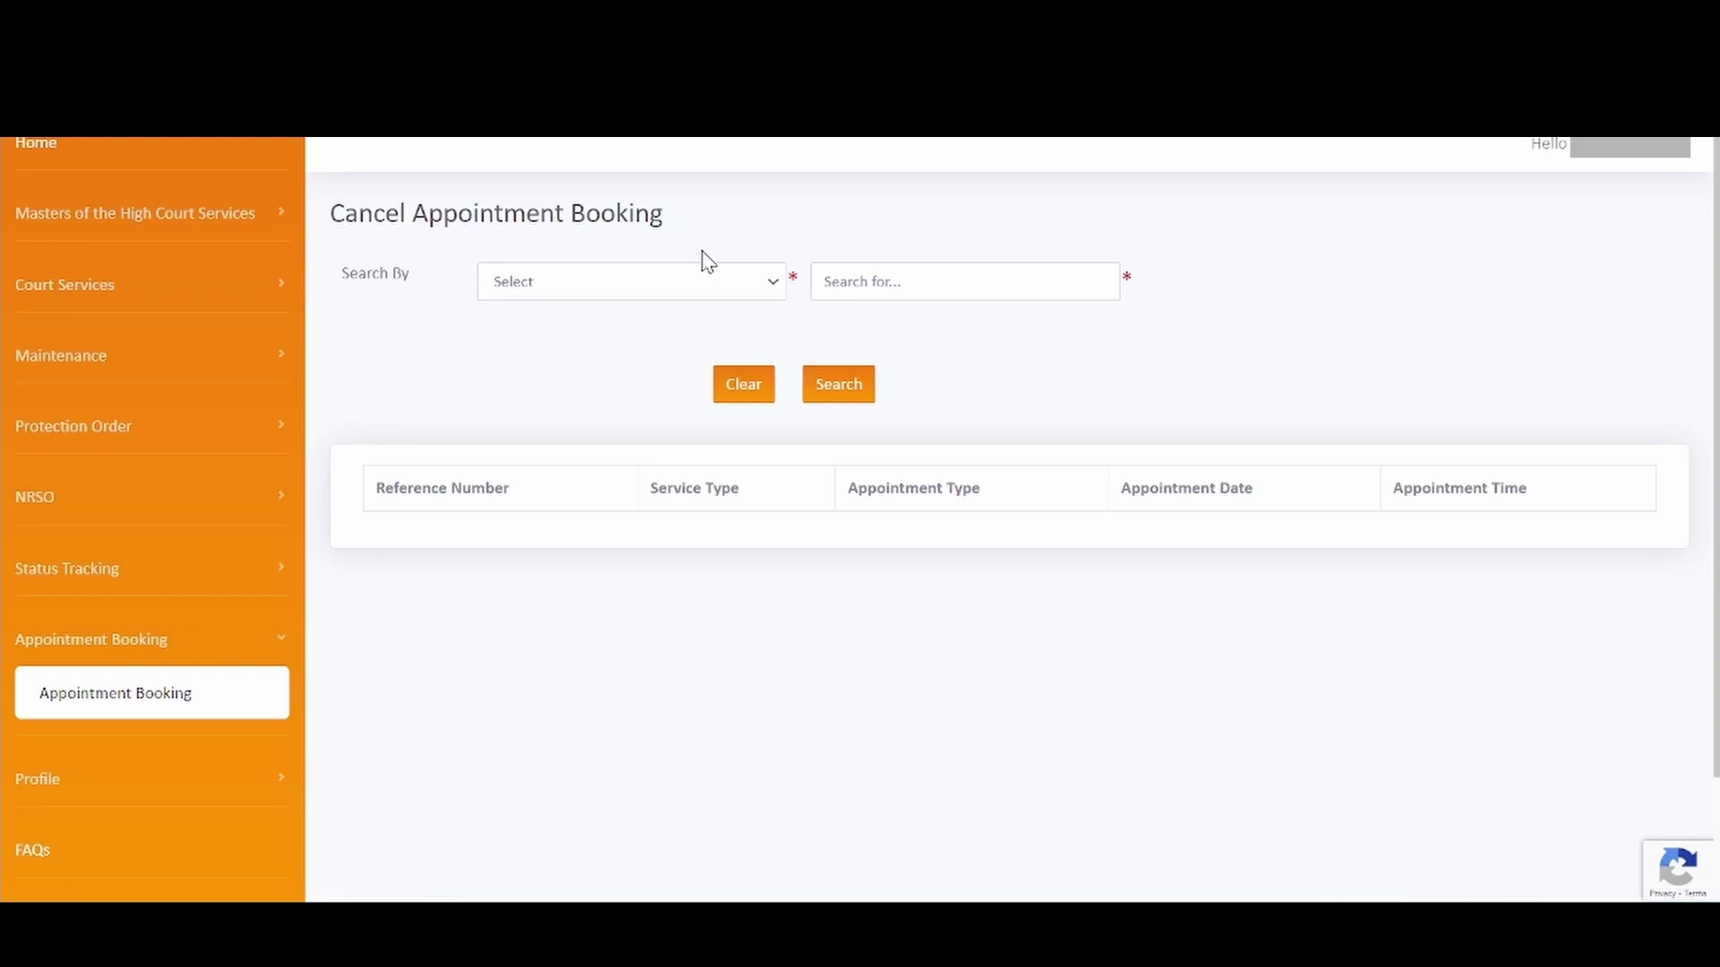
Search cancellable bookings by Reference Number 119, finding the 9/8/2023 10h00–11h00 Deceased Estate booking.
click(702, 282)
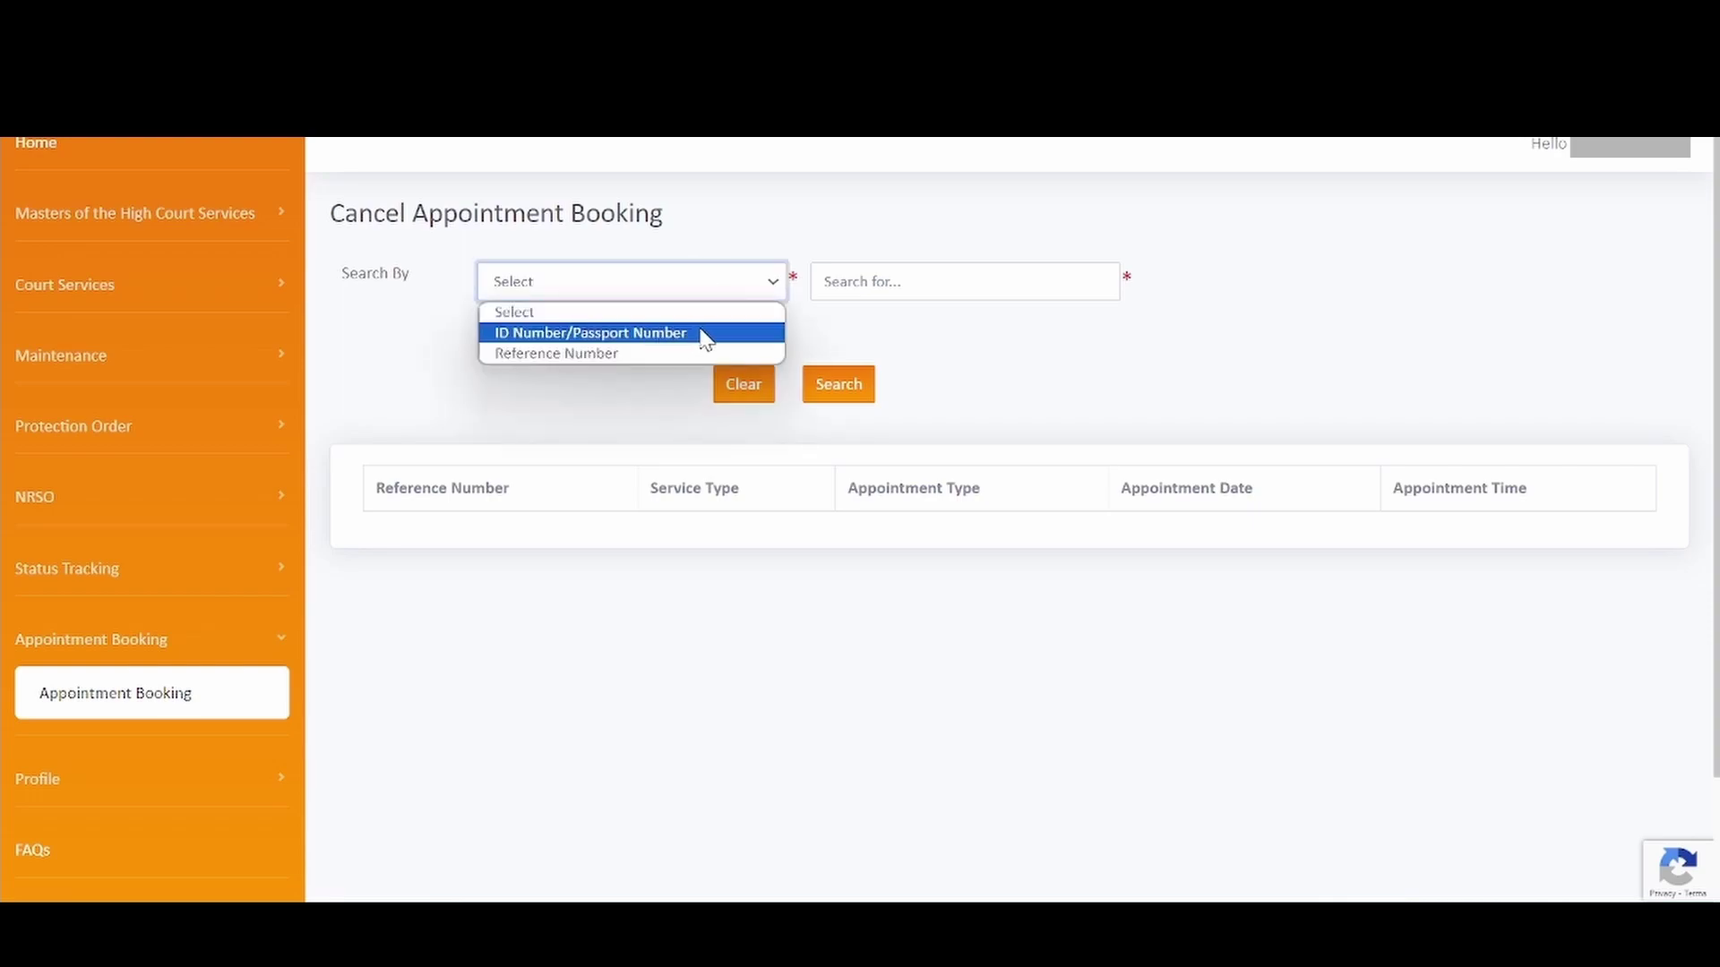
click(659, 356)
click(880, 284)
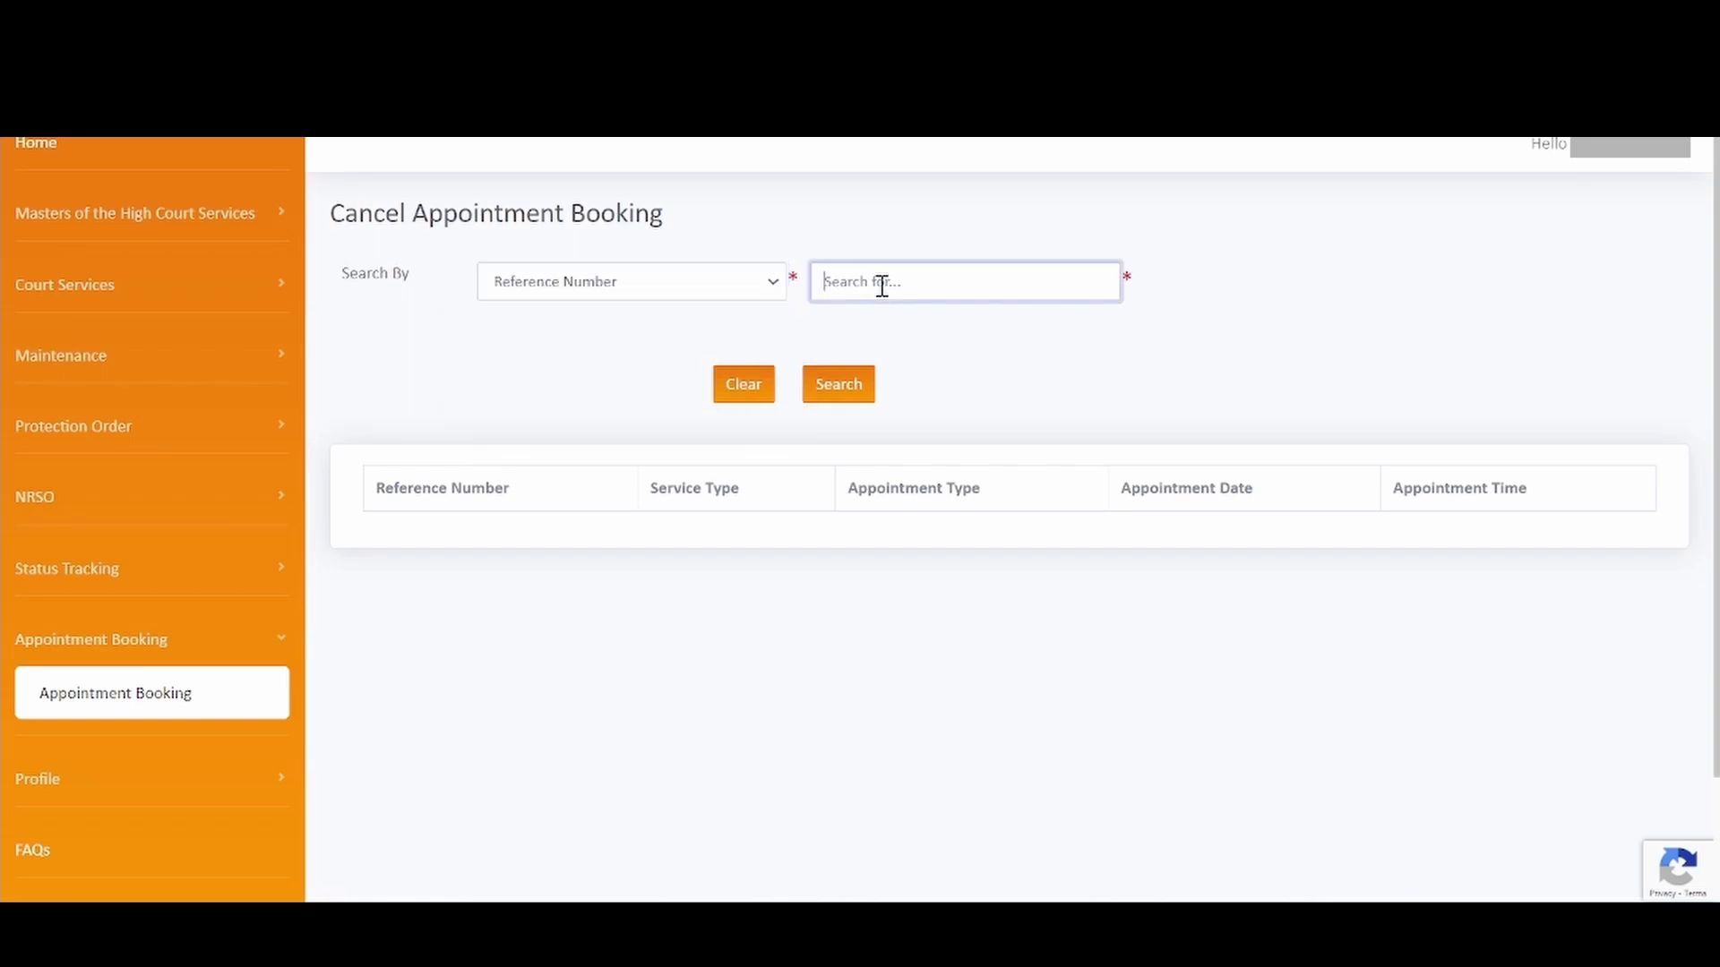
text(119)
click(636, 283)
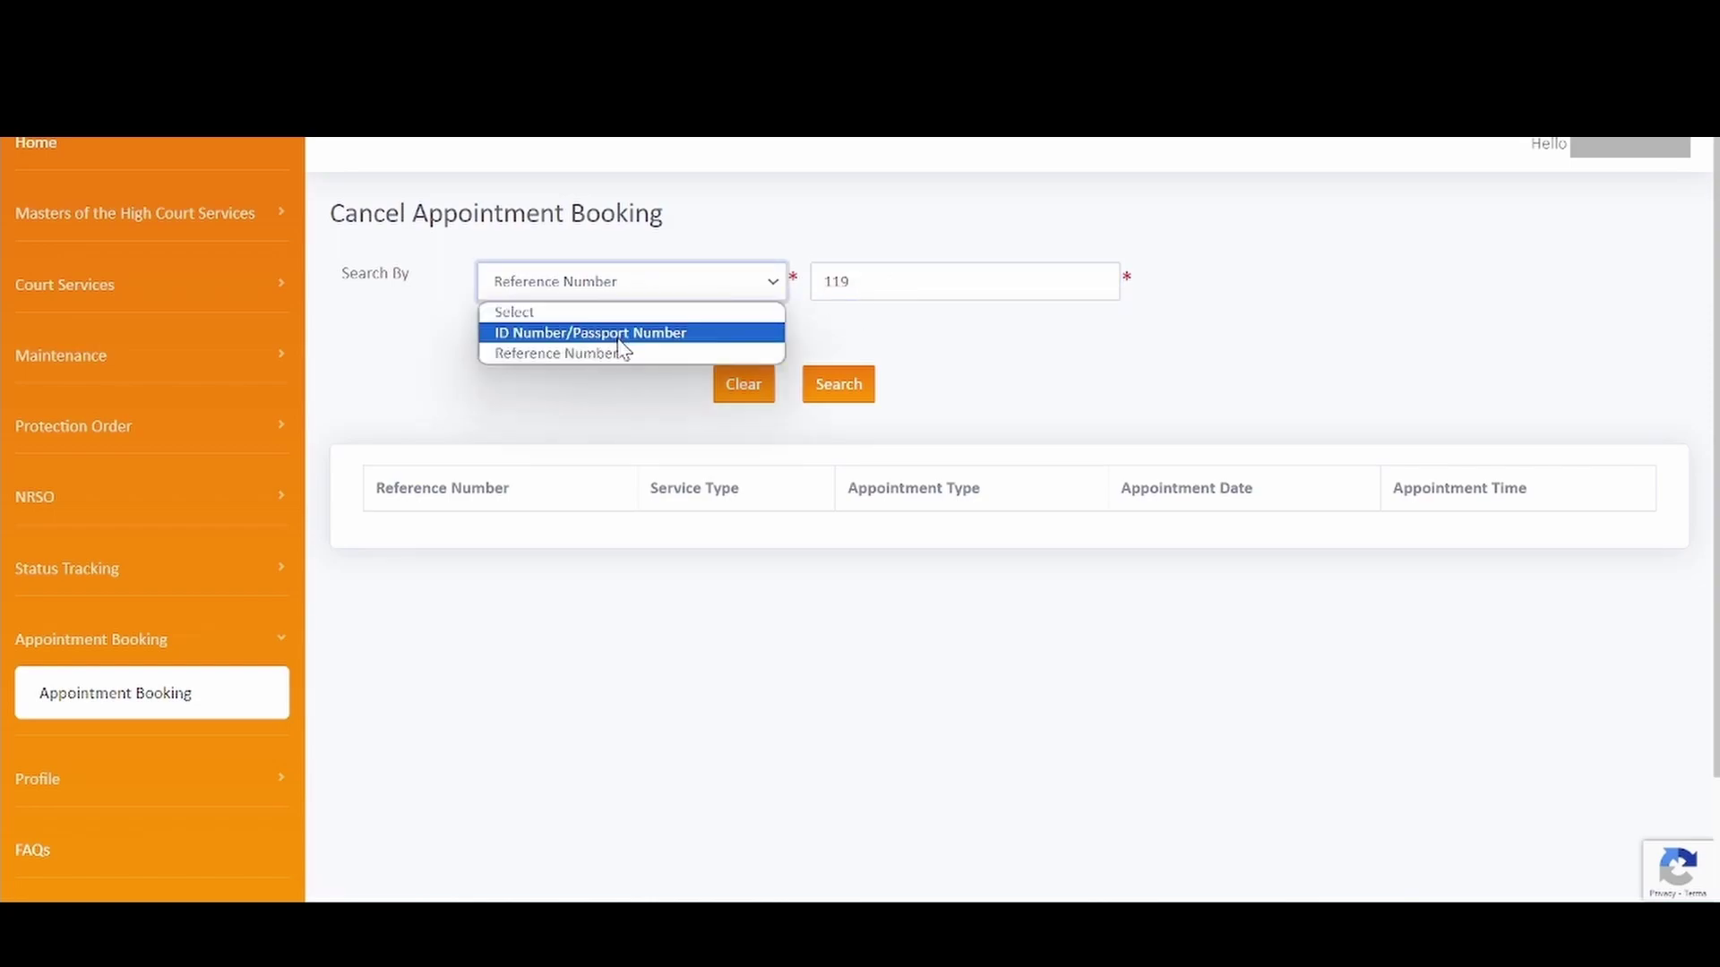
click(641, 289)
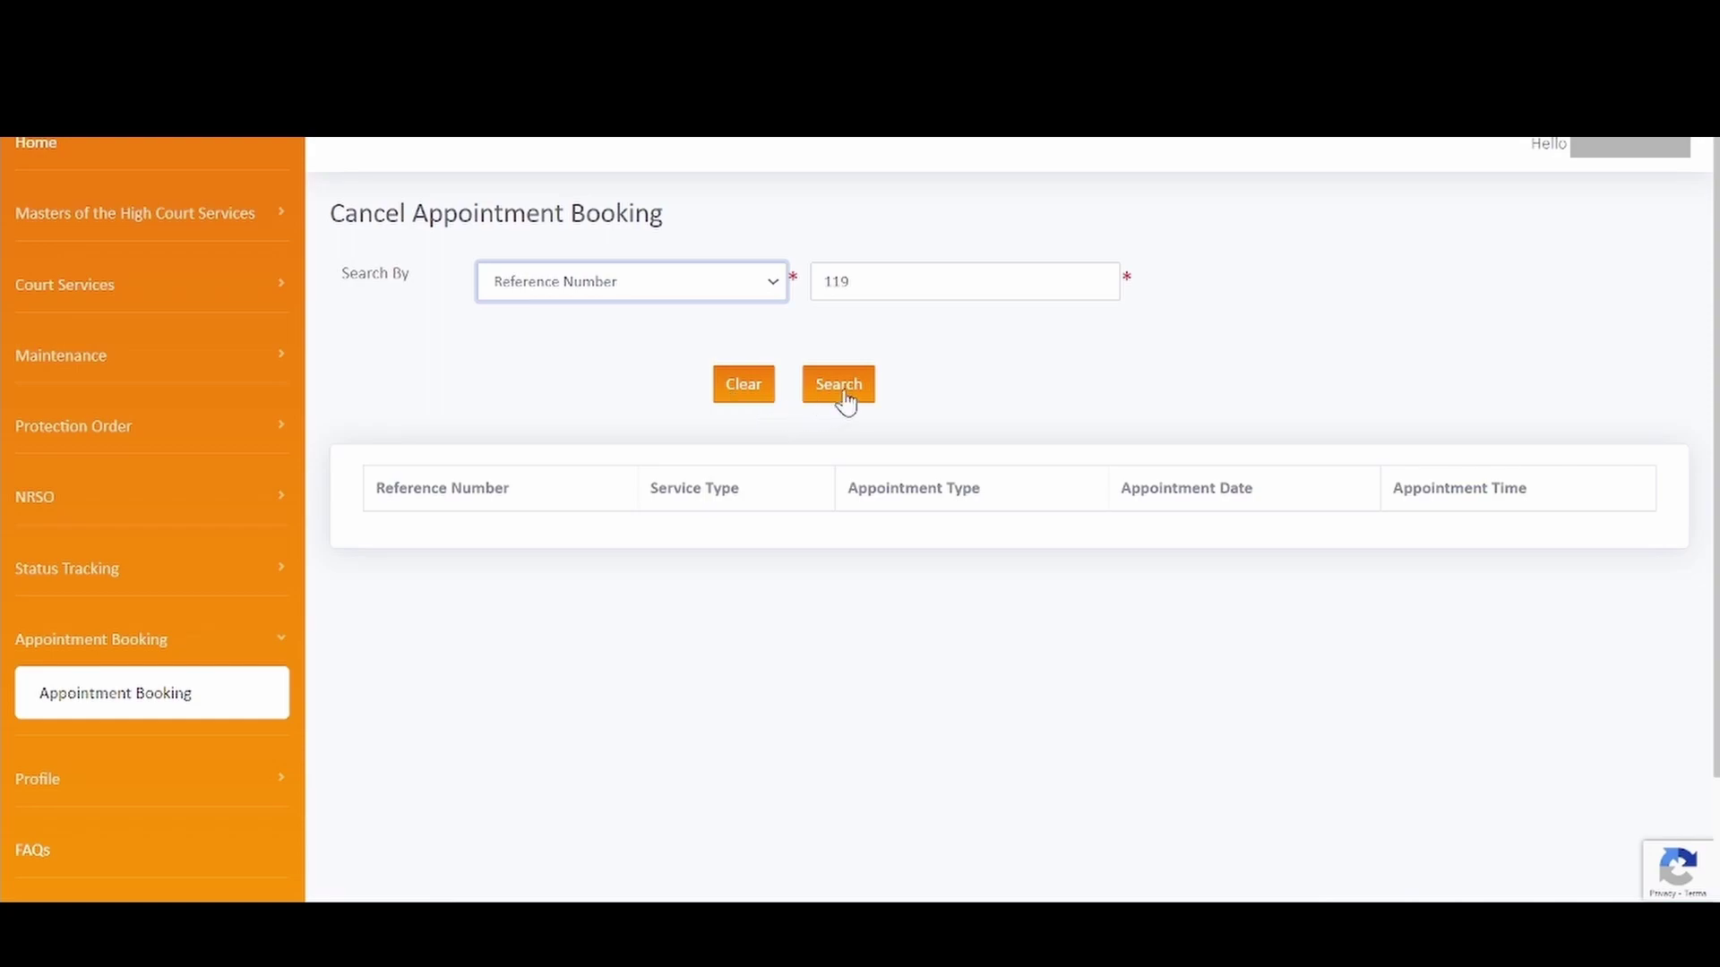
click(839, 385)
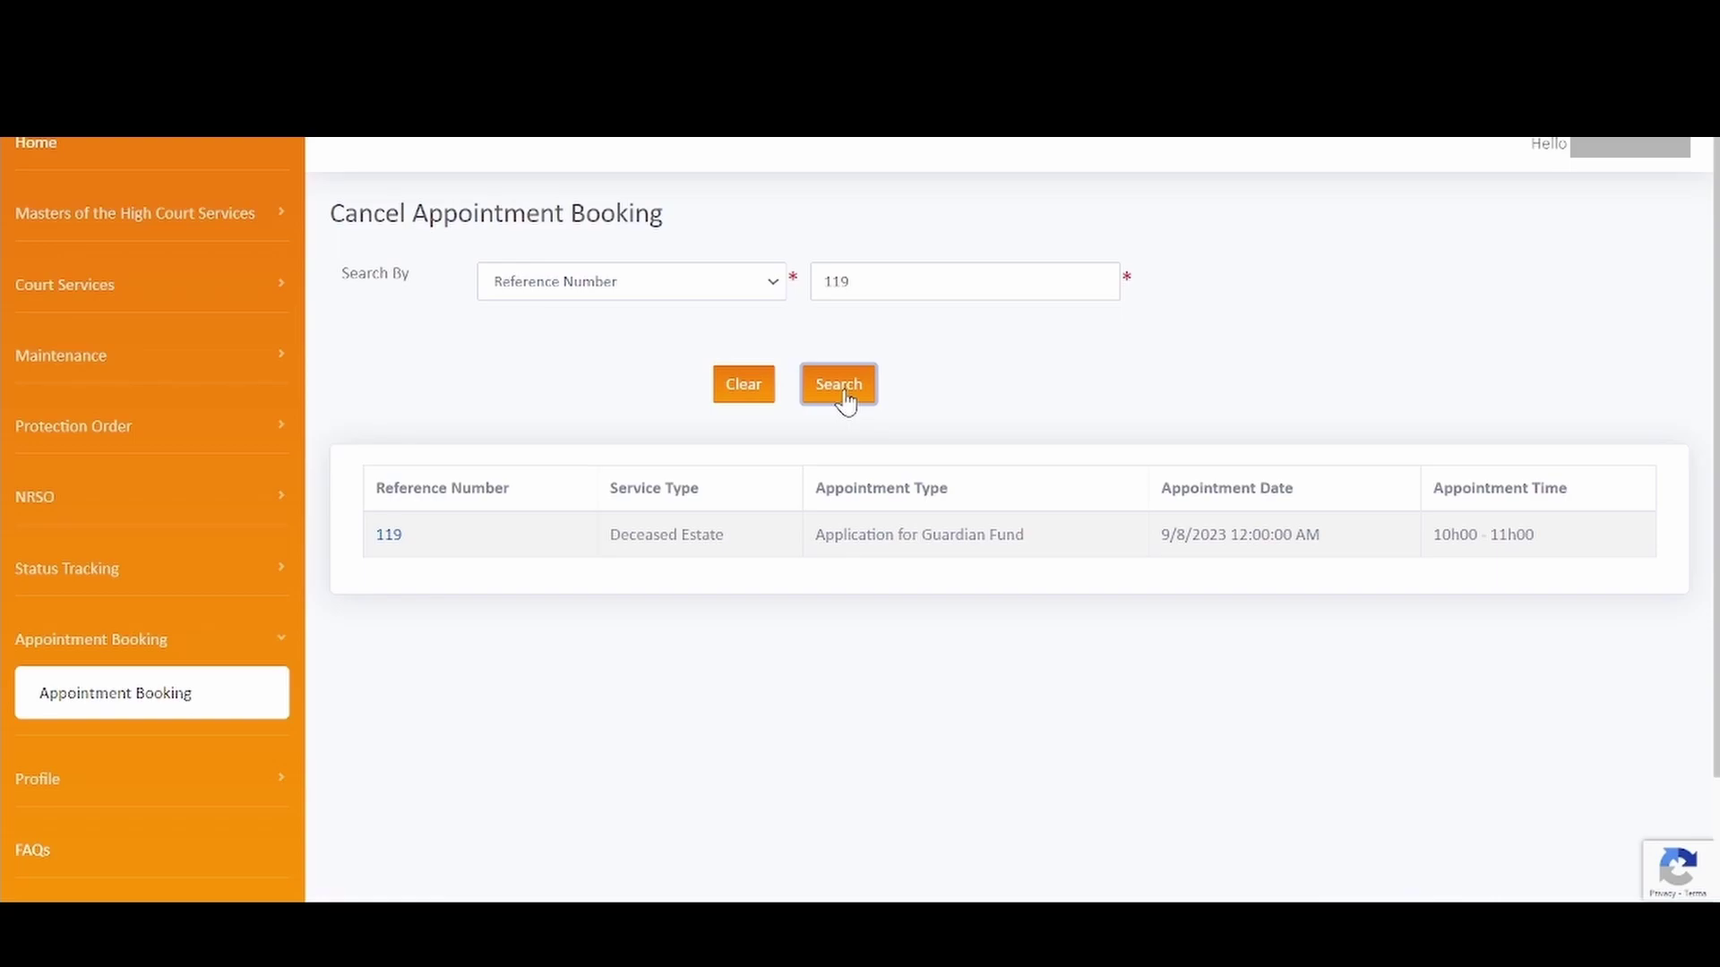
Cancel booking 119, confirming with Yes and dismissing the success message, then open the Mail notification.
click(390, 536)
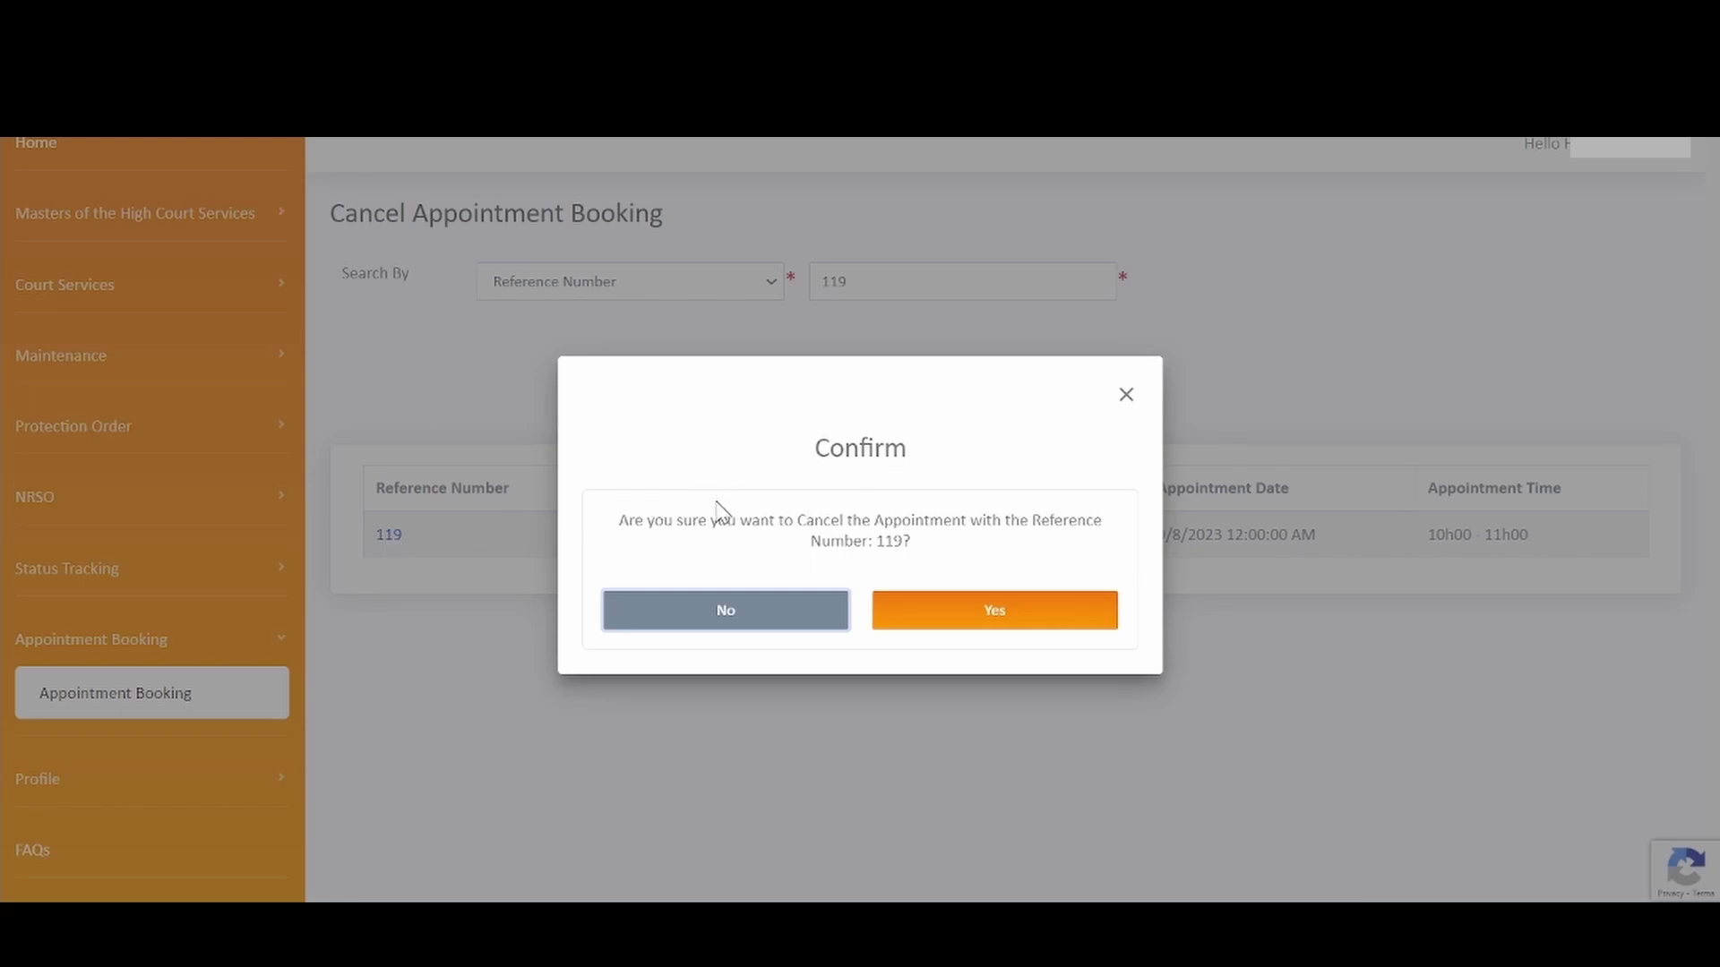
click(889, 545)
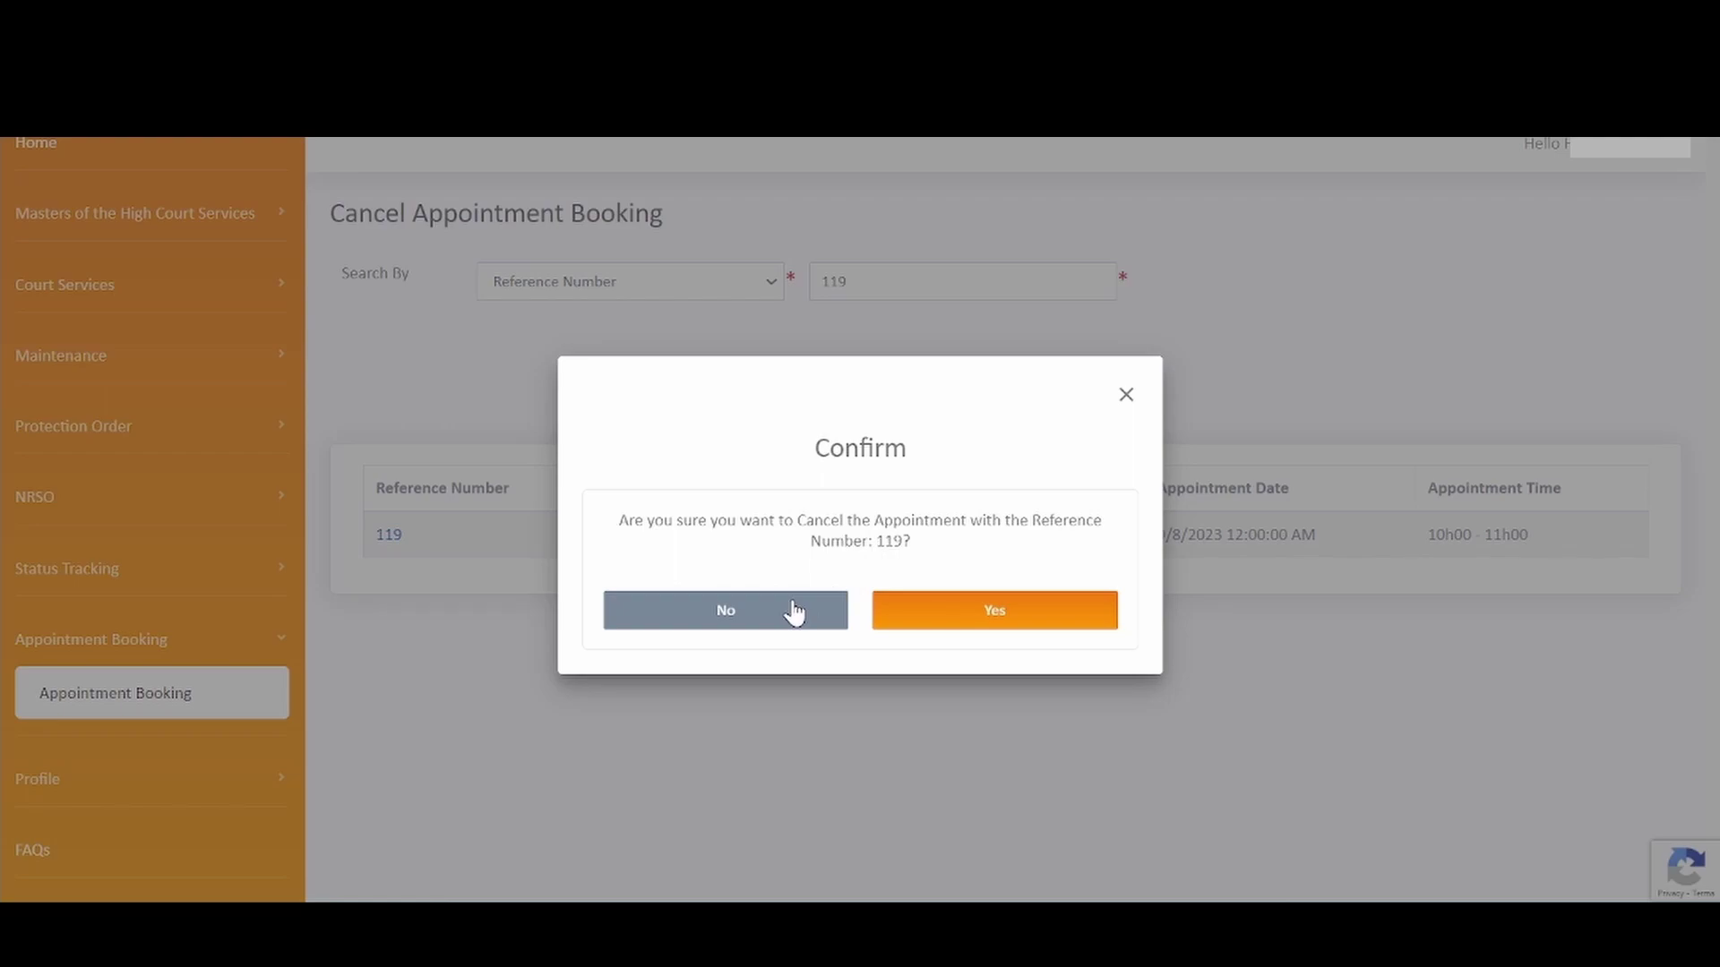
click(1029, 614)
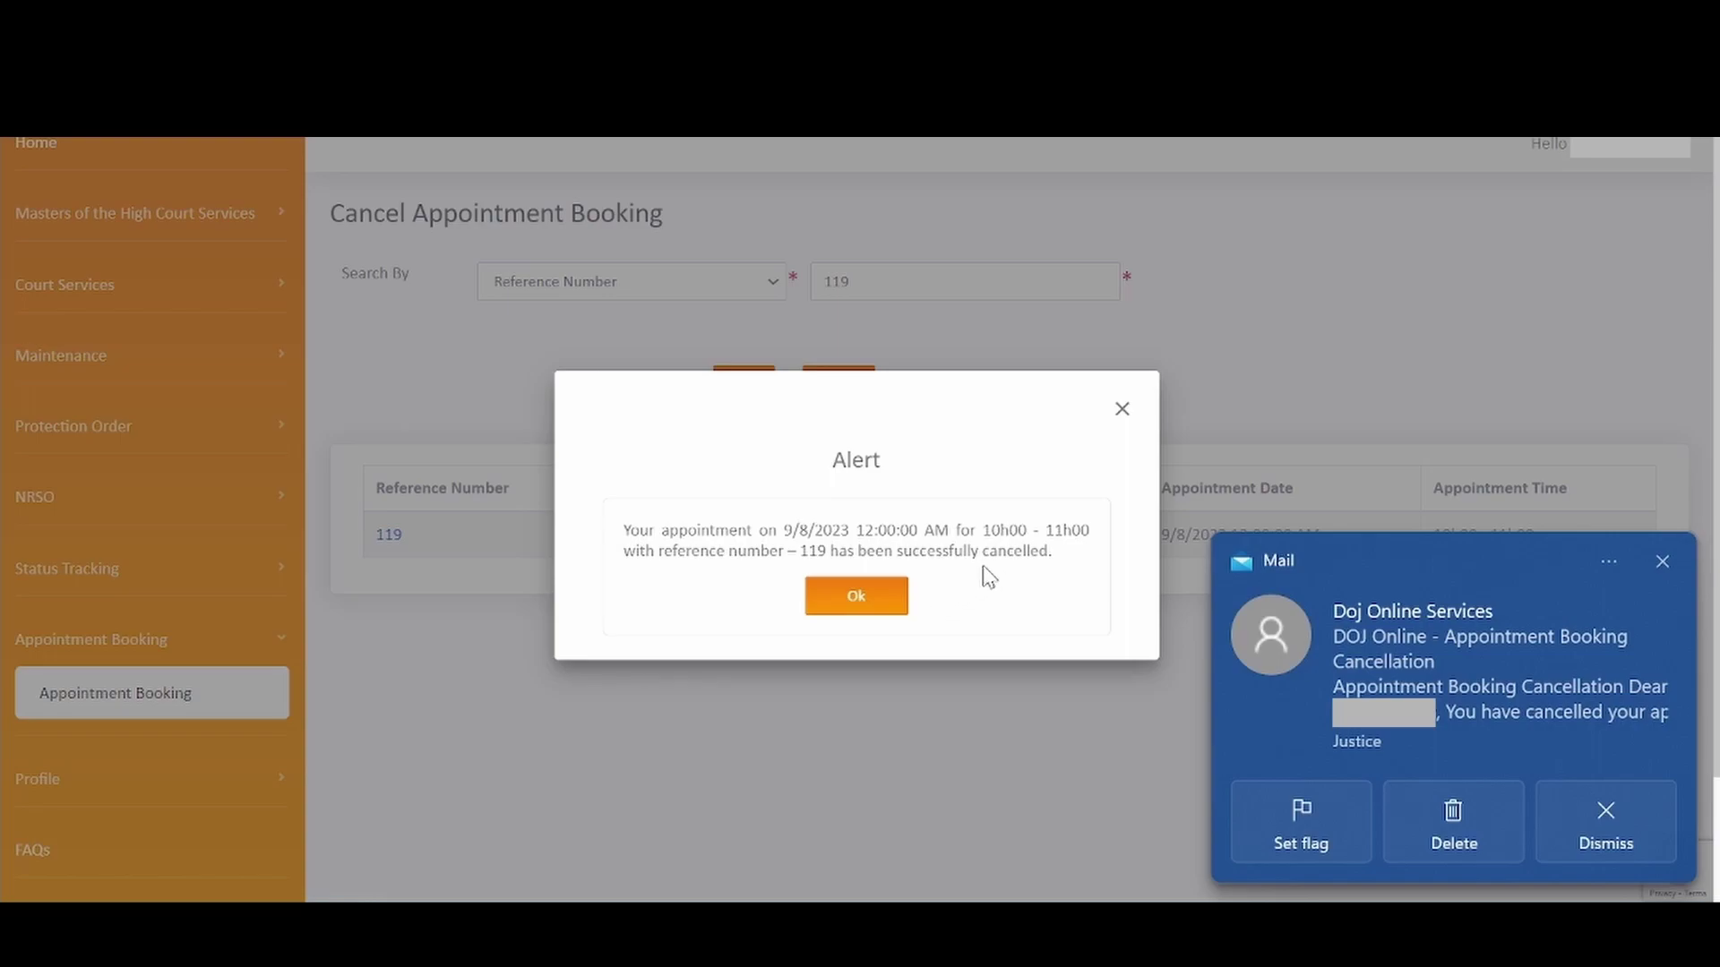
click(871, 598)
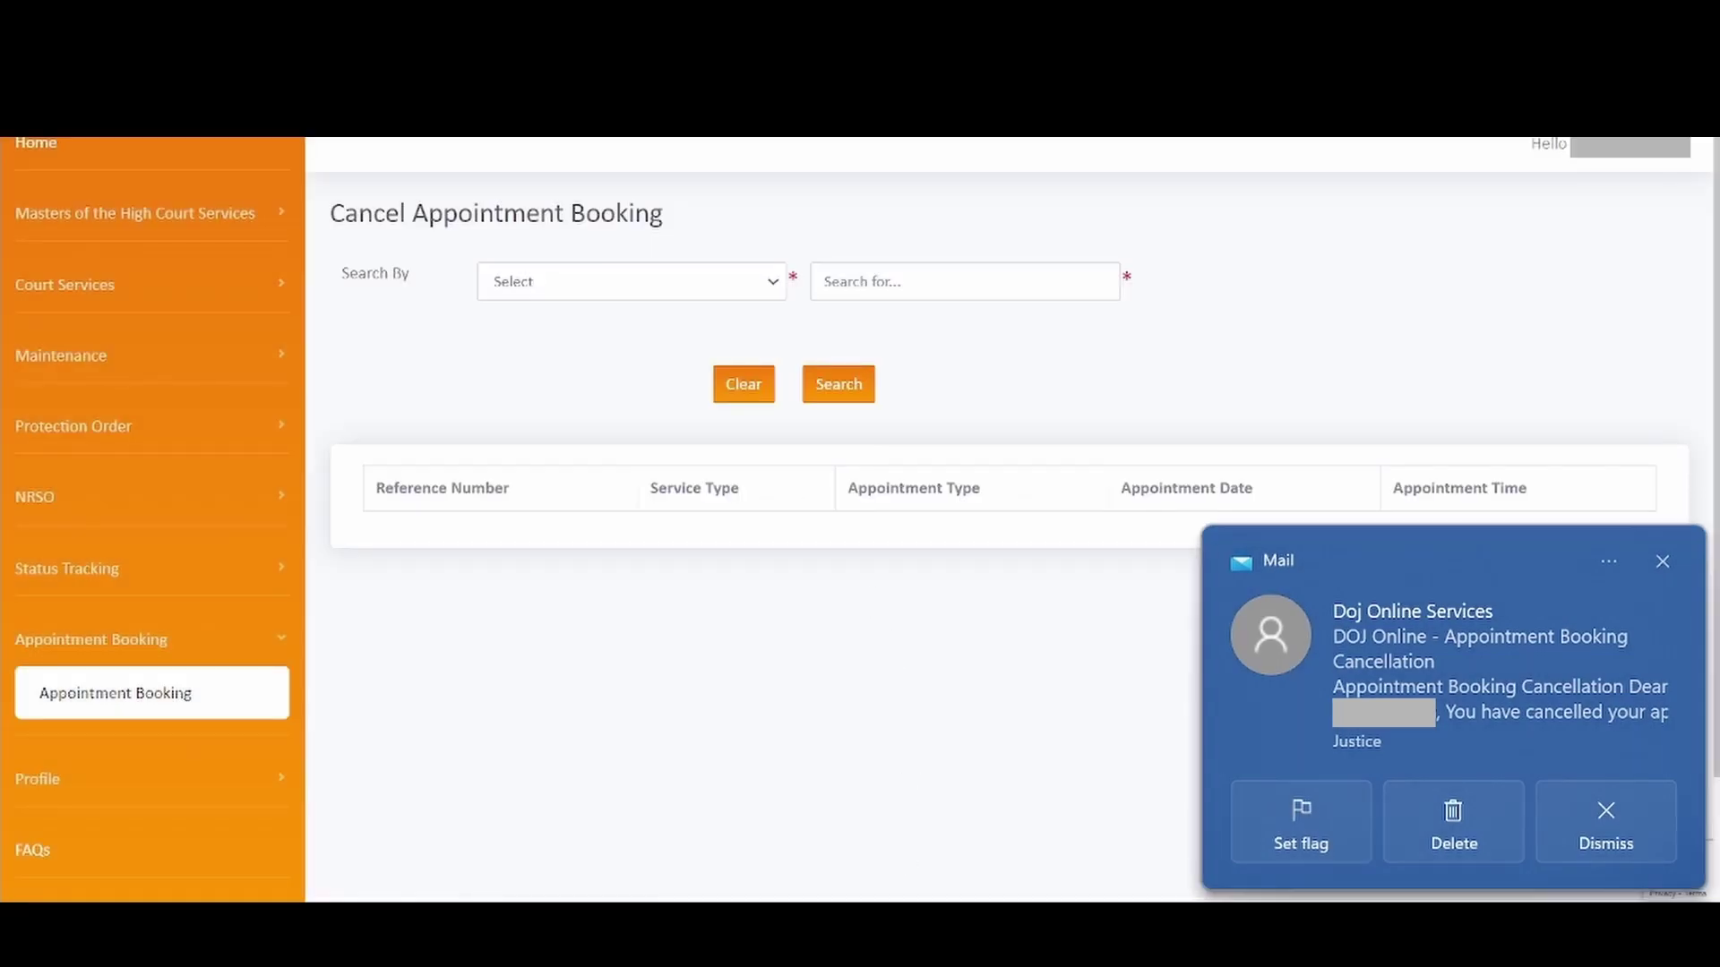
click(1294, 799)
Open the 21:40 'DOJ Online – Appointment Booking Cancellation' email in the Mail inbox.
click(640, 345)
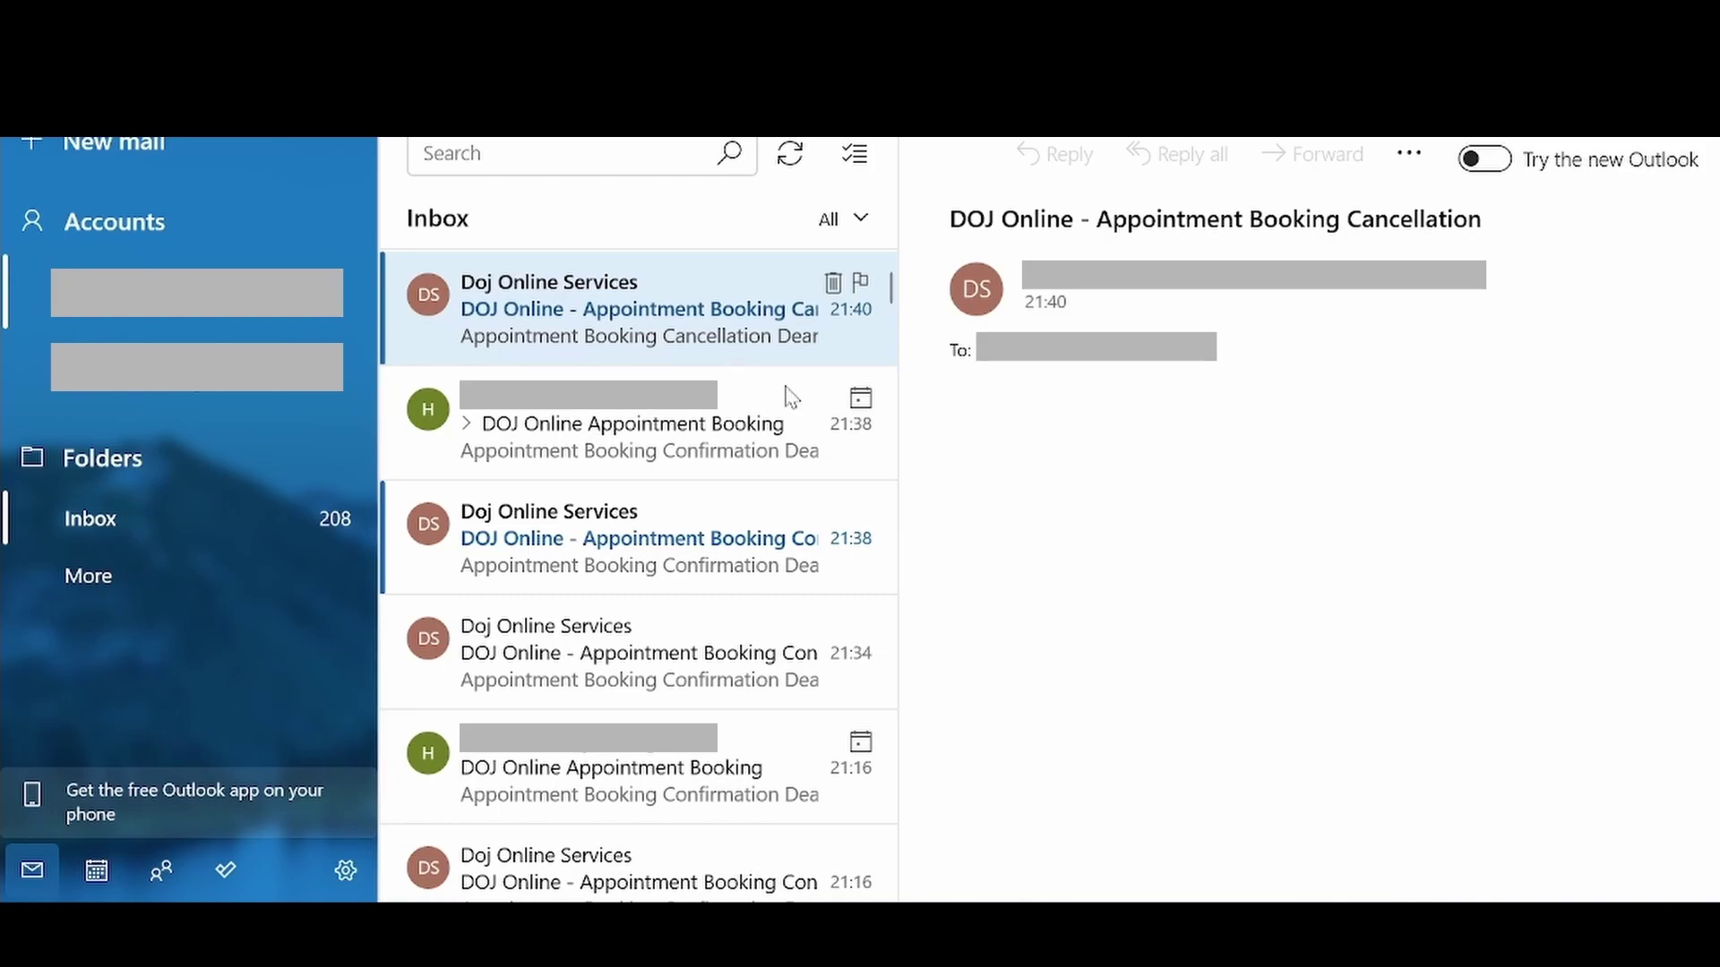